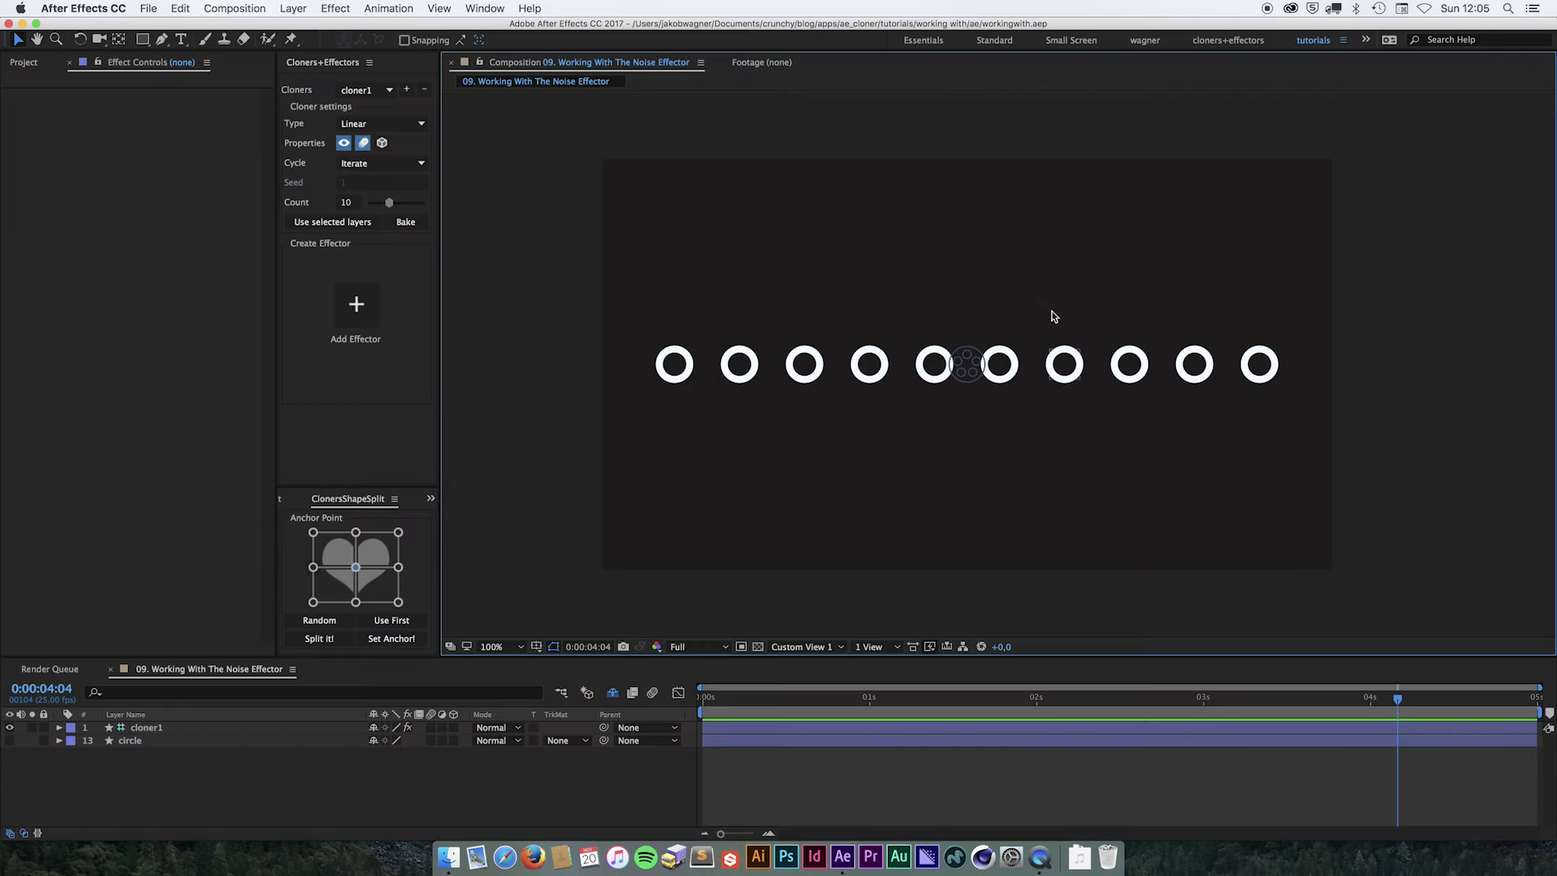
Step: Add a Noise-type effector to the ring cloner with the Position property enabled
left_click(357, 305)
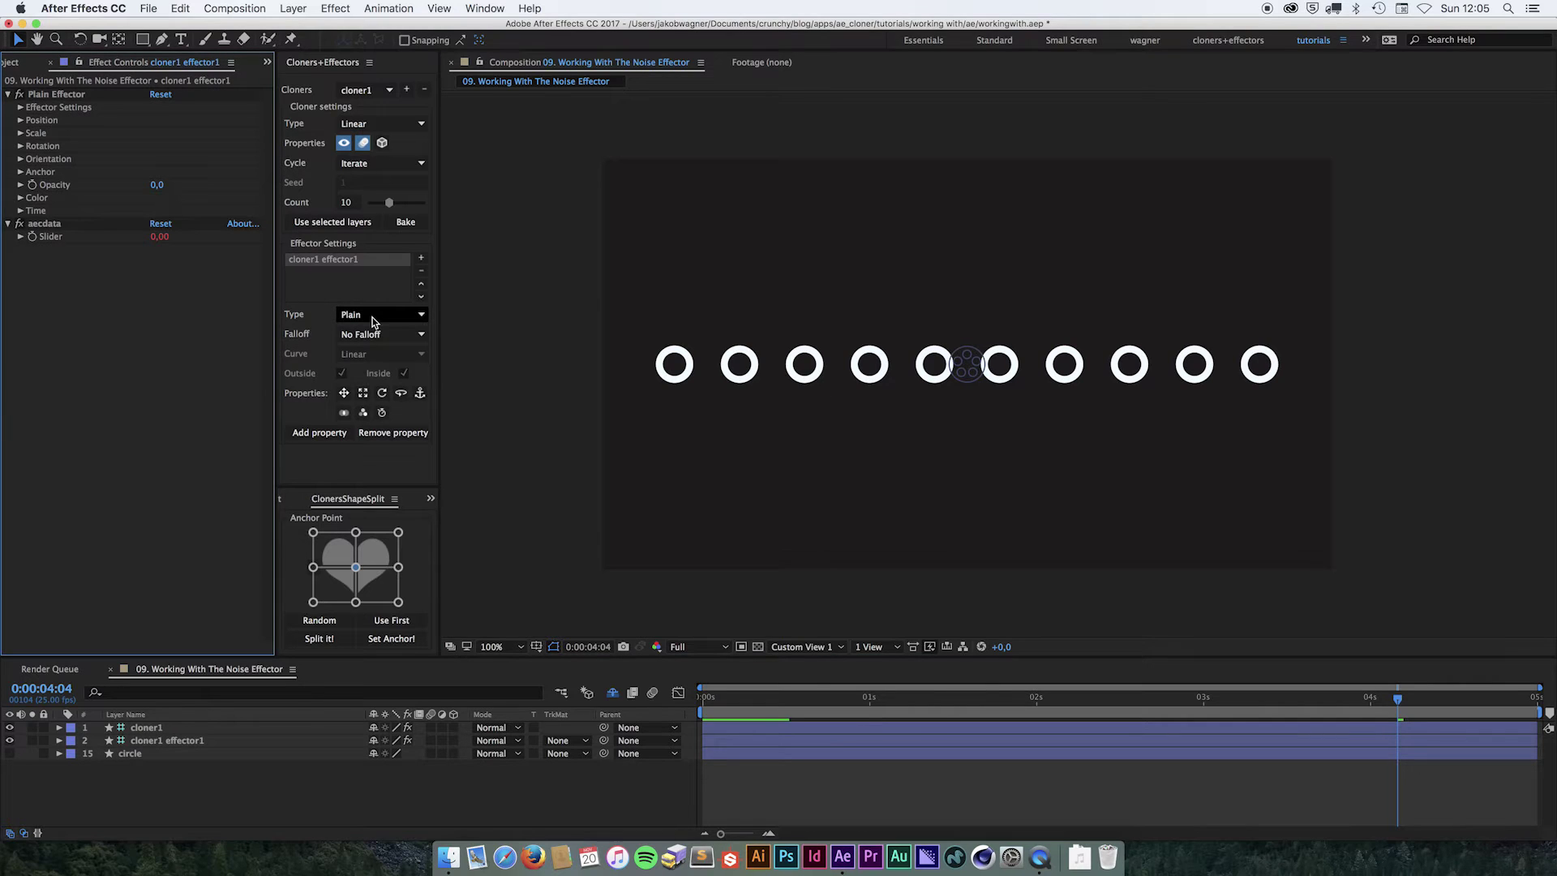
left_click(372, 316)
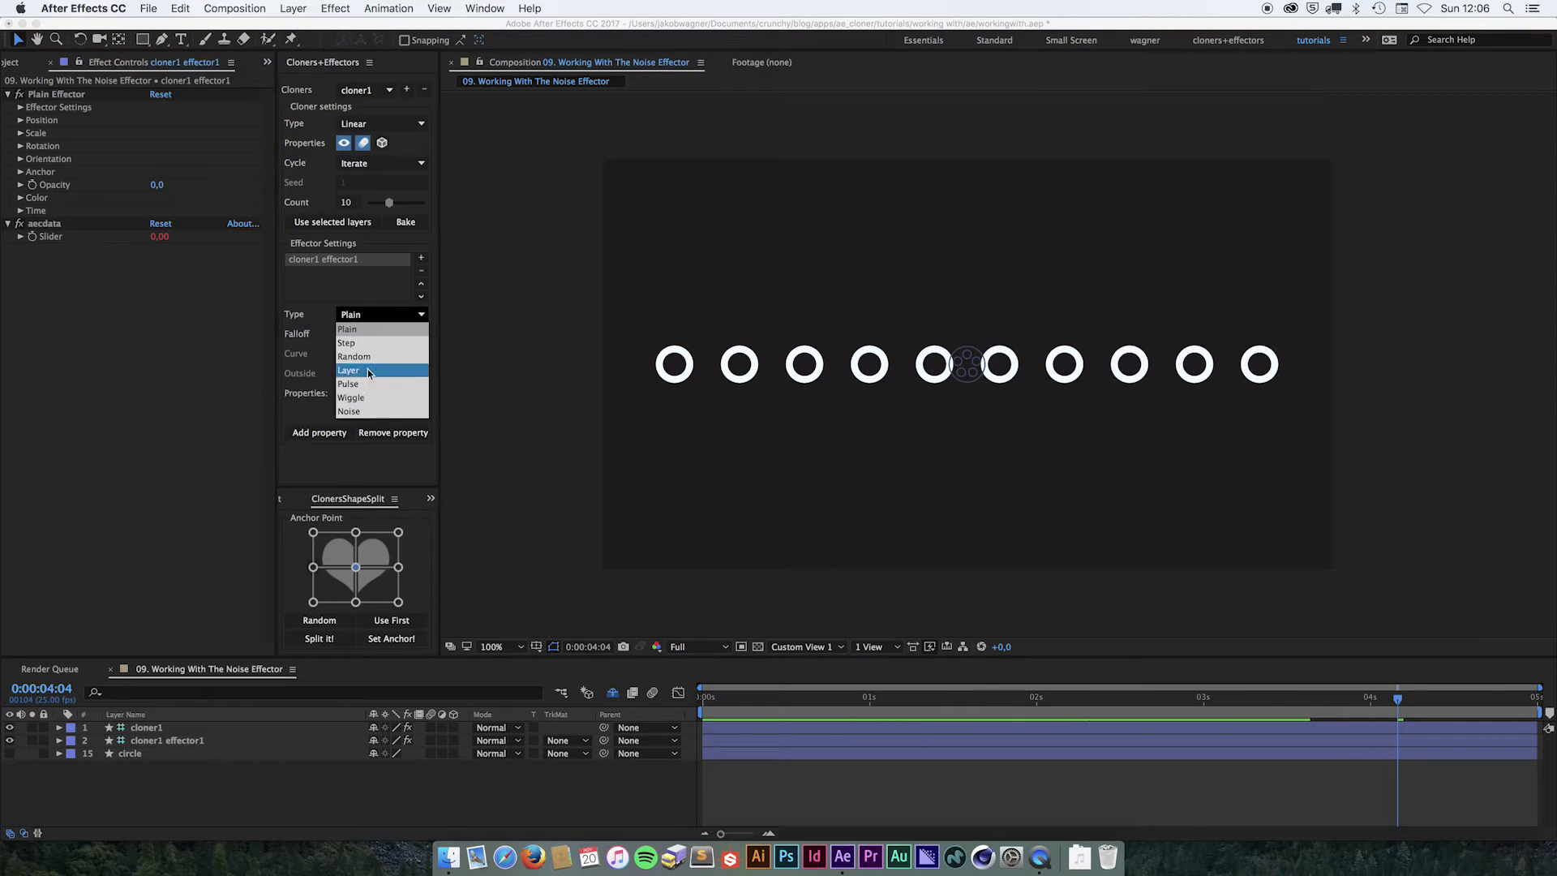
left_click(360, 411)
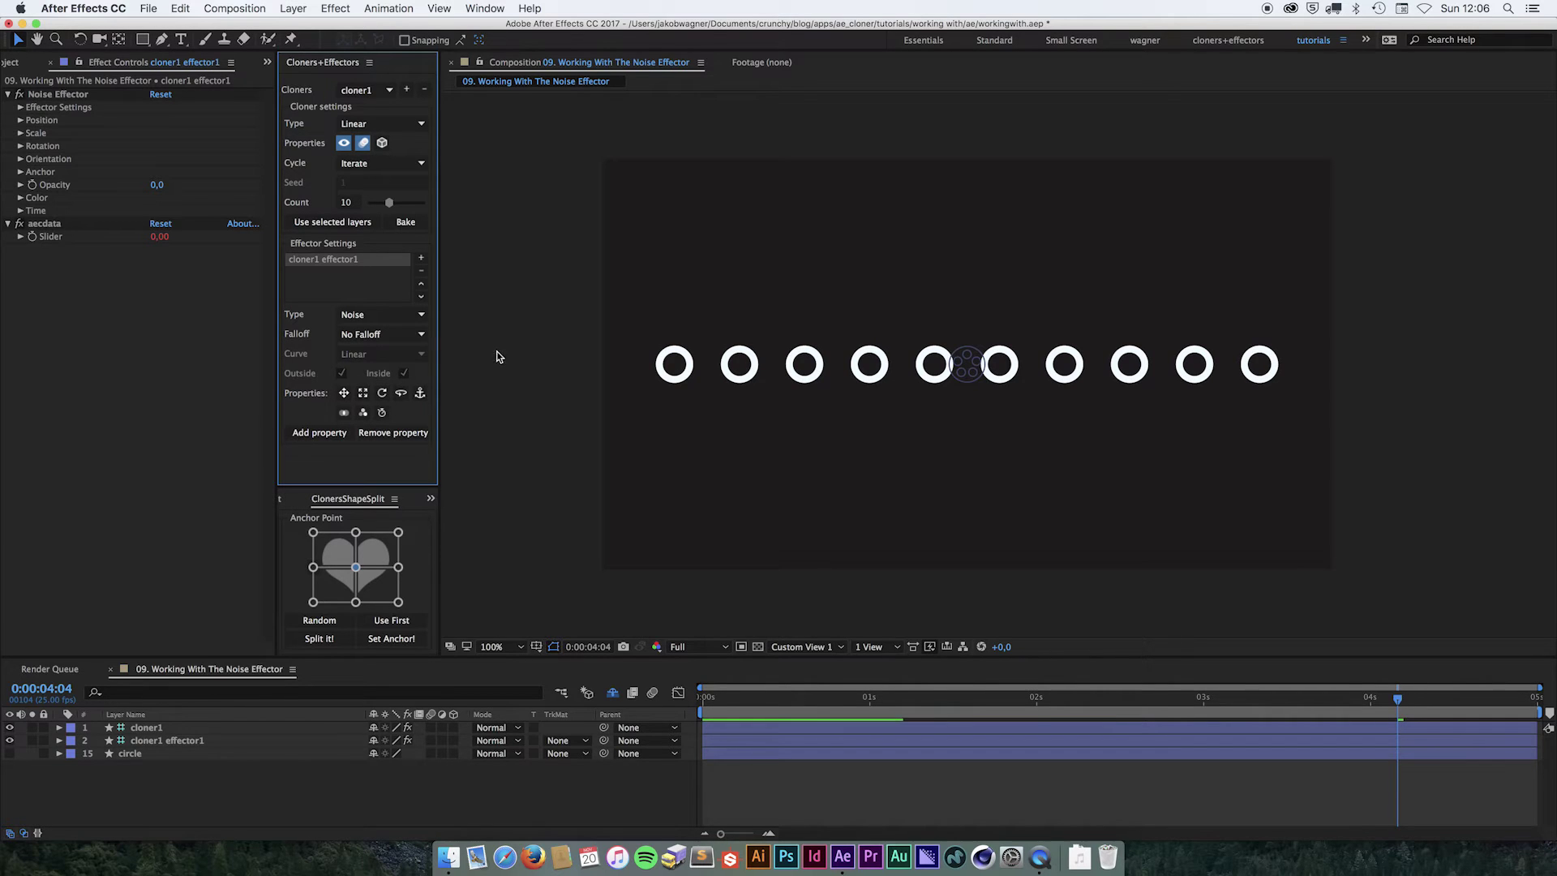
left_click(345, 394)
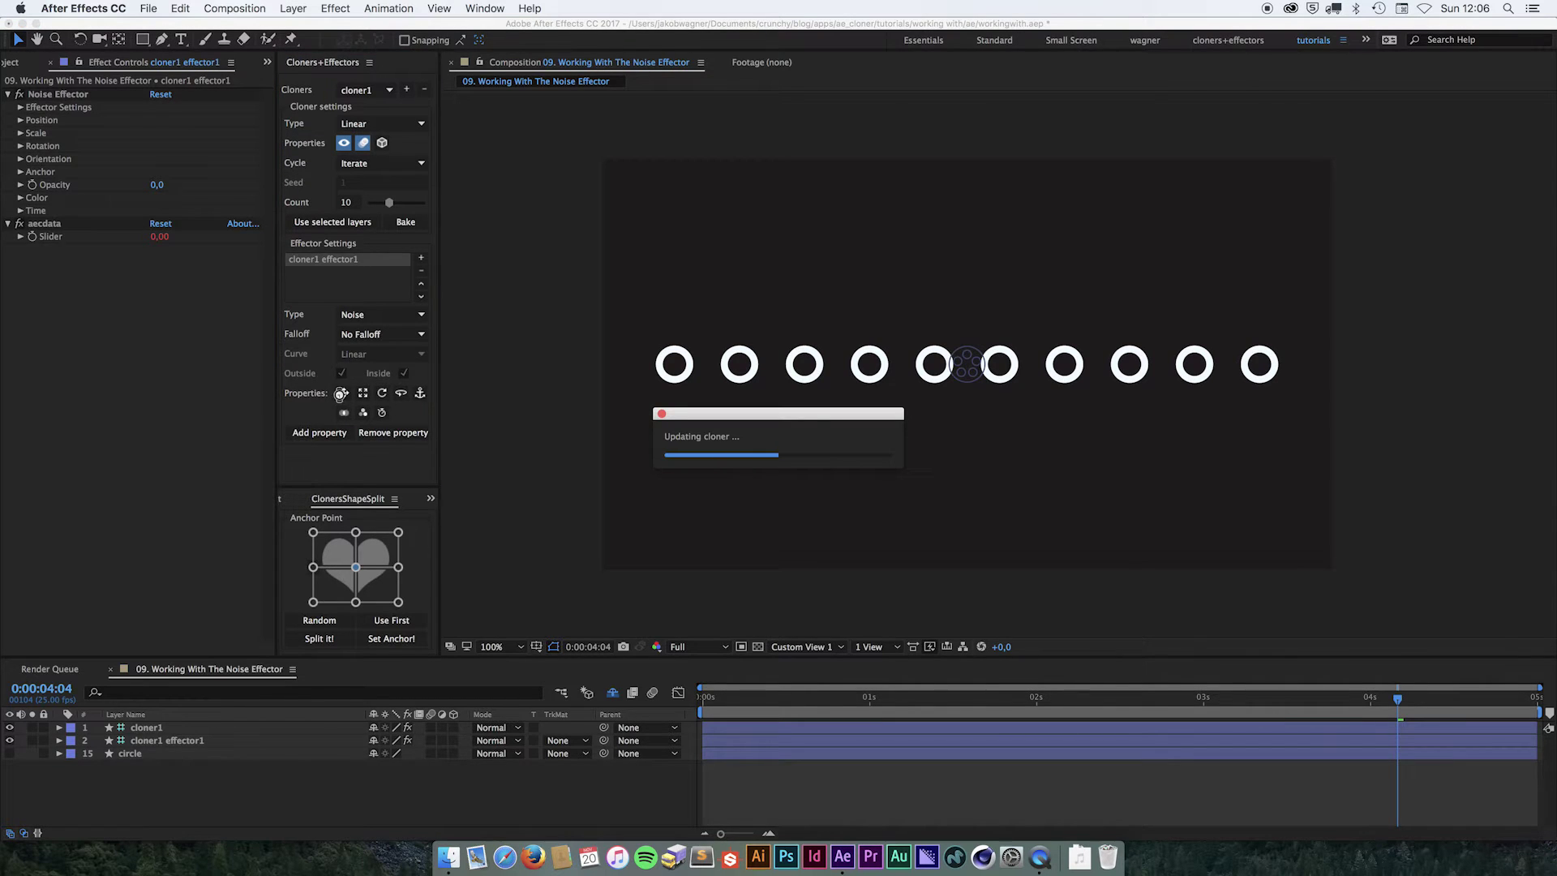
Step: Set the effector's Position Y to 200
left_click(21, 120)
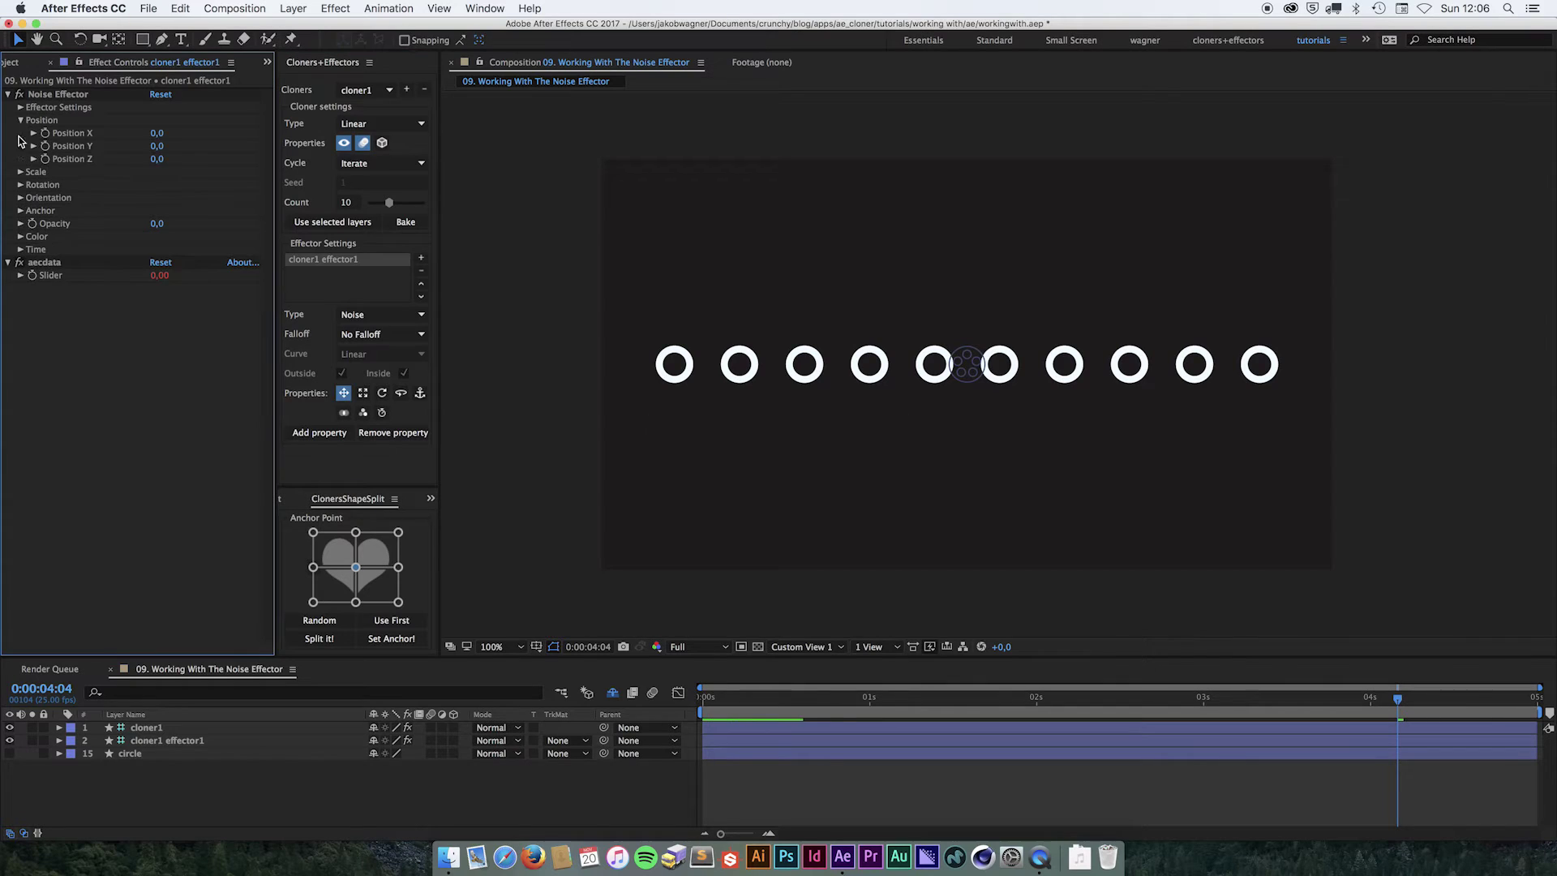
left_click(156, 146)
type("2")
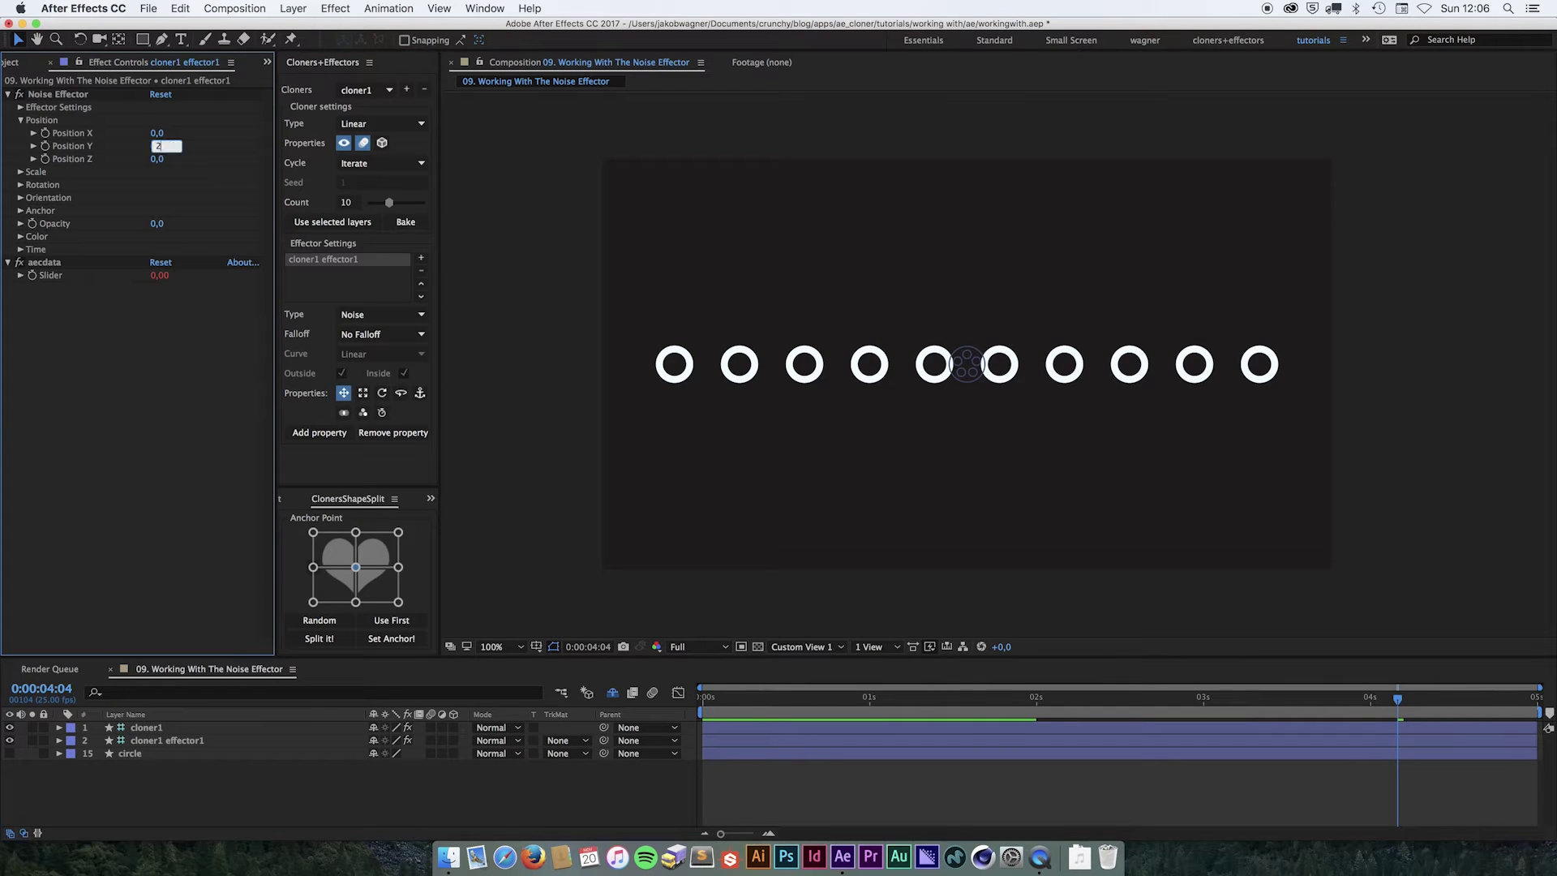
type("00")
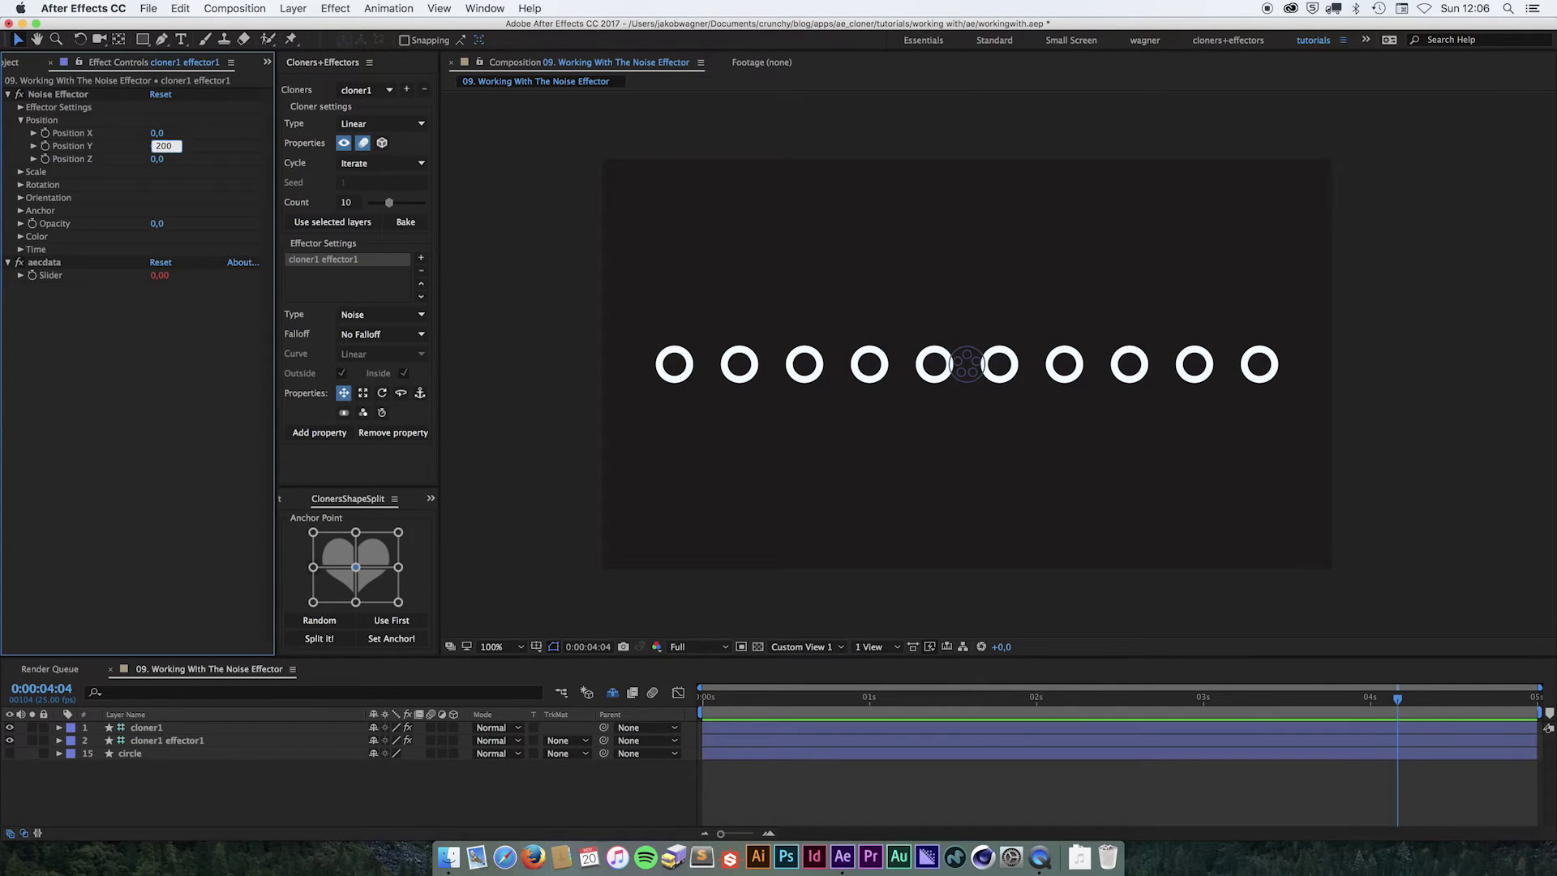
key("Return")
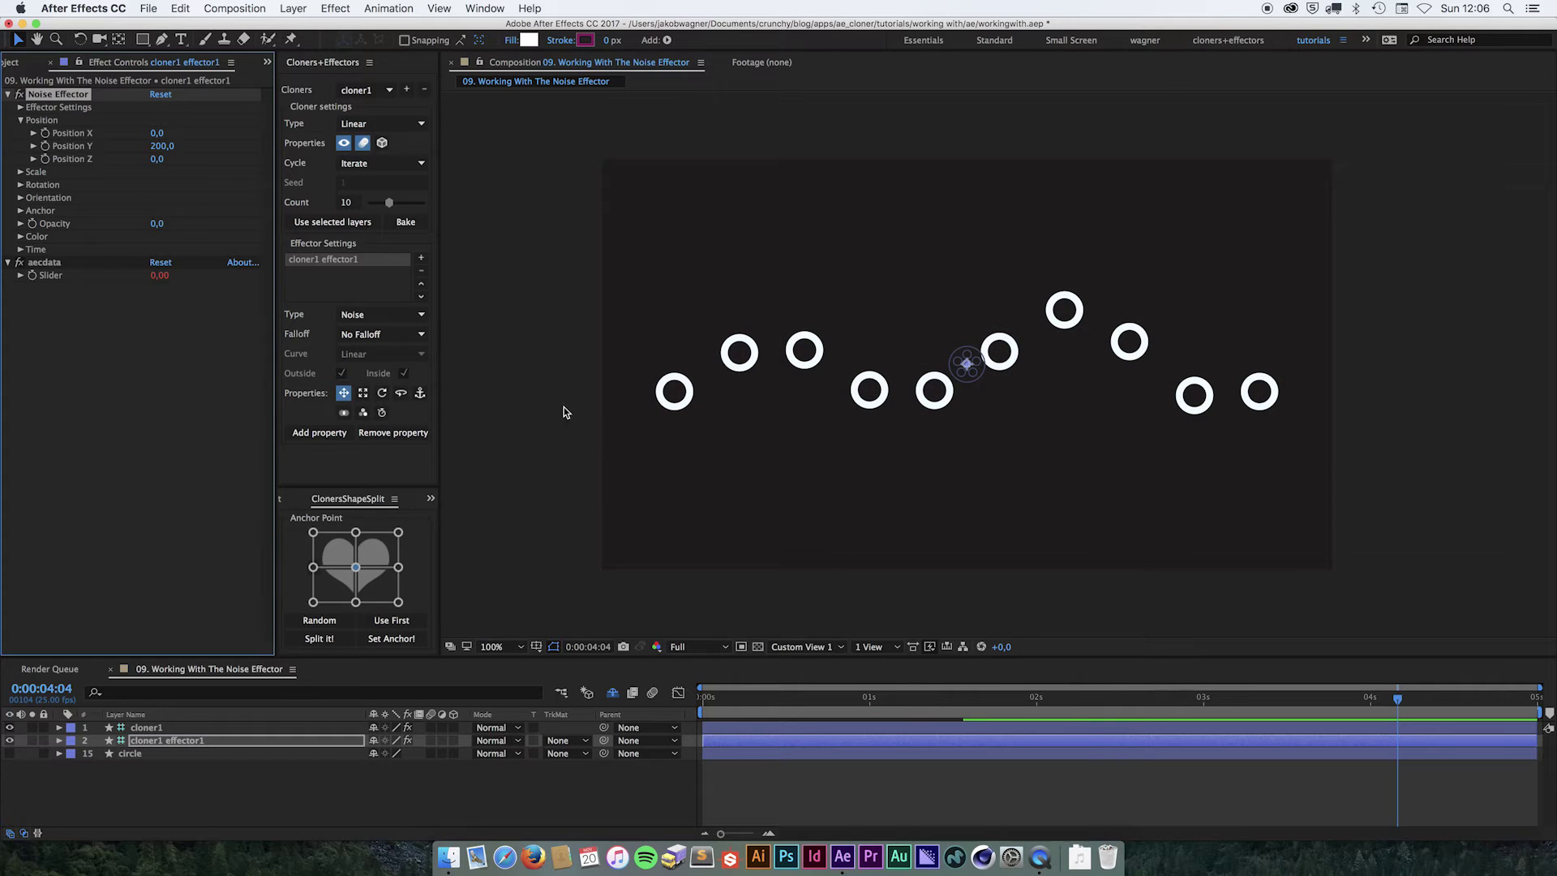
Step: Play the wavy ring animation twice and stop playback at 0:00:01:22
key("space")
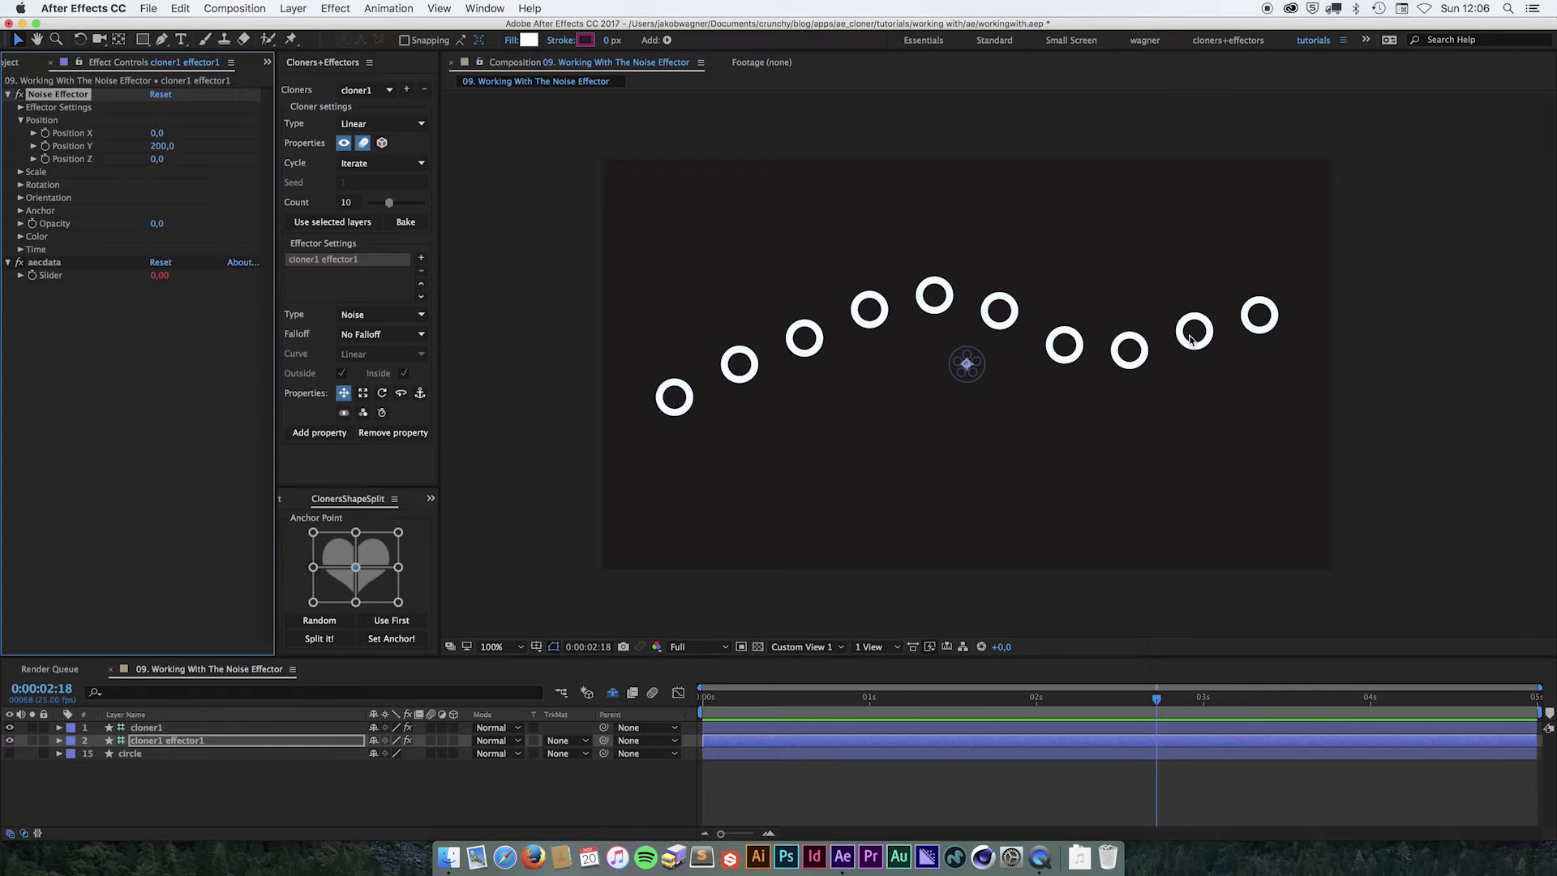
key("space")
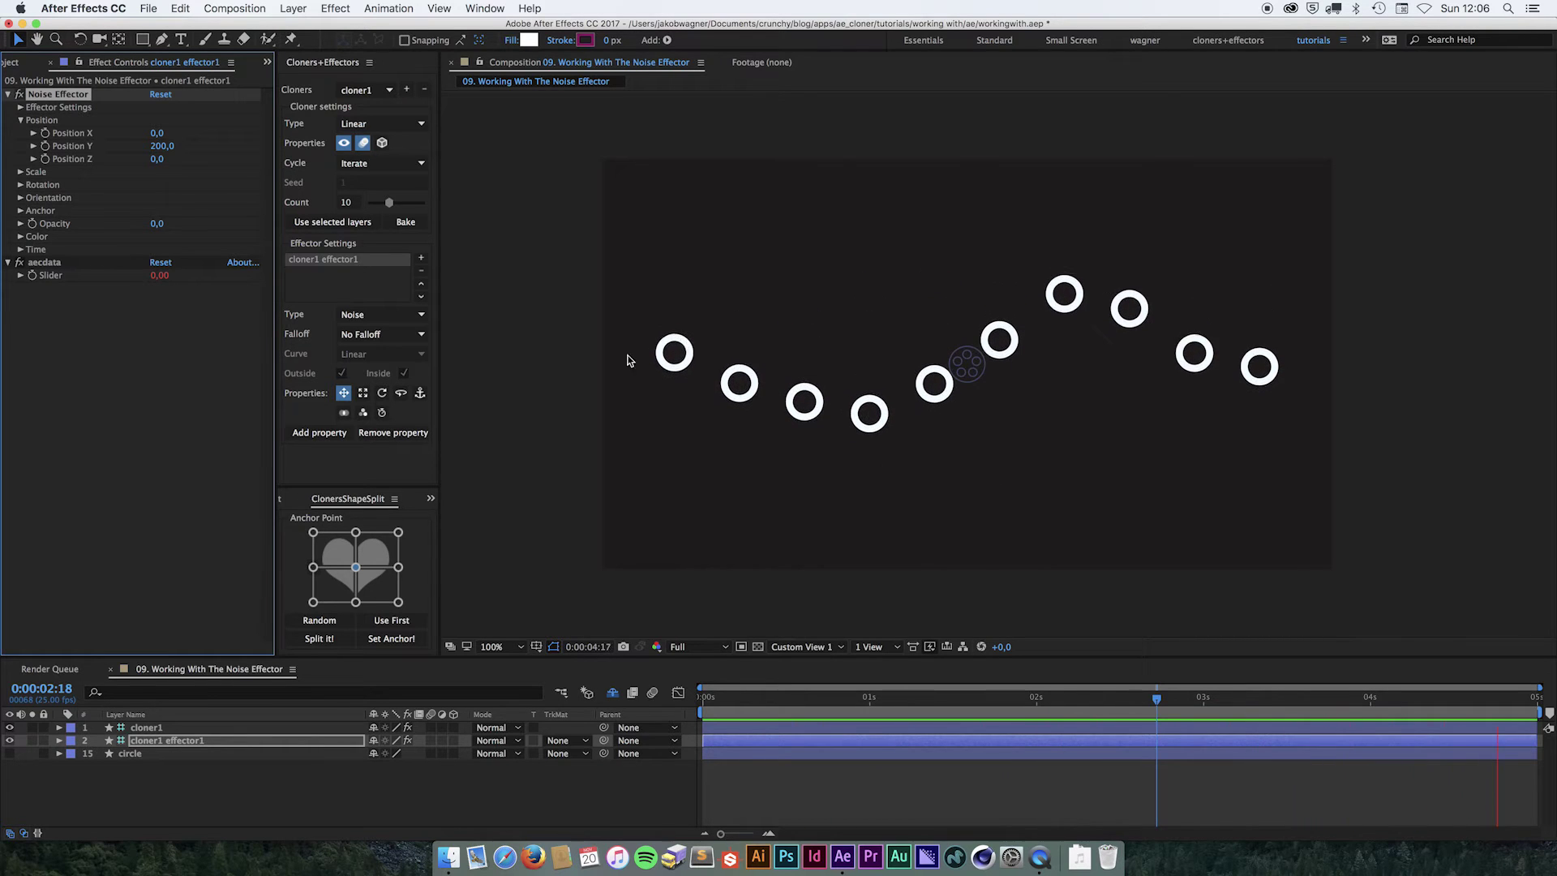
key("space")
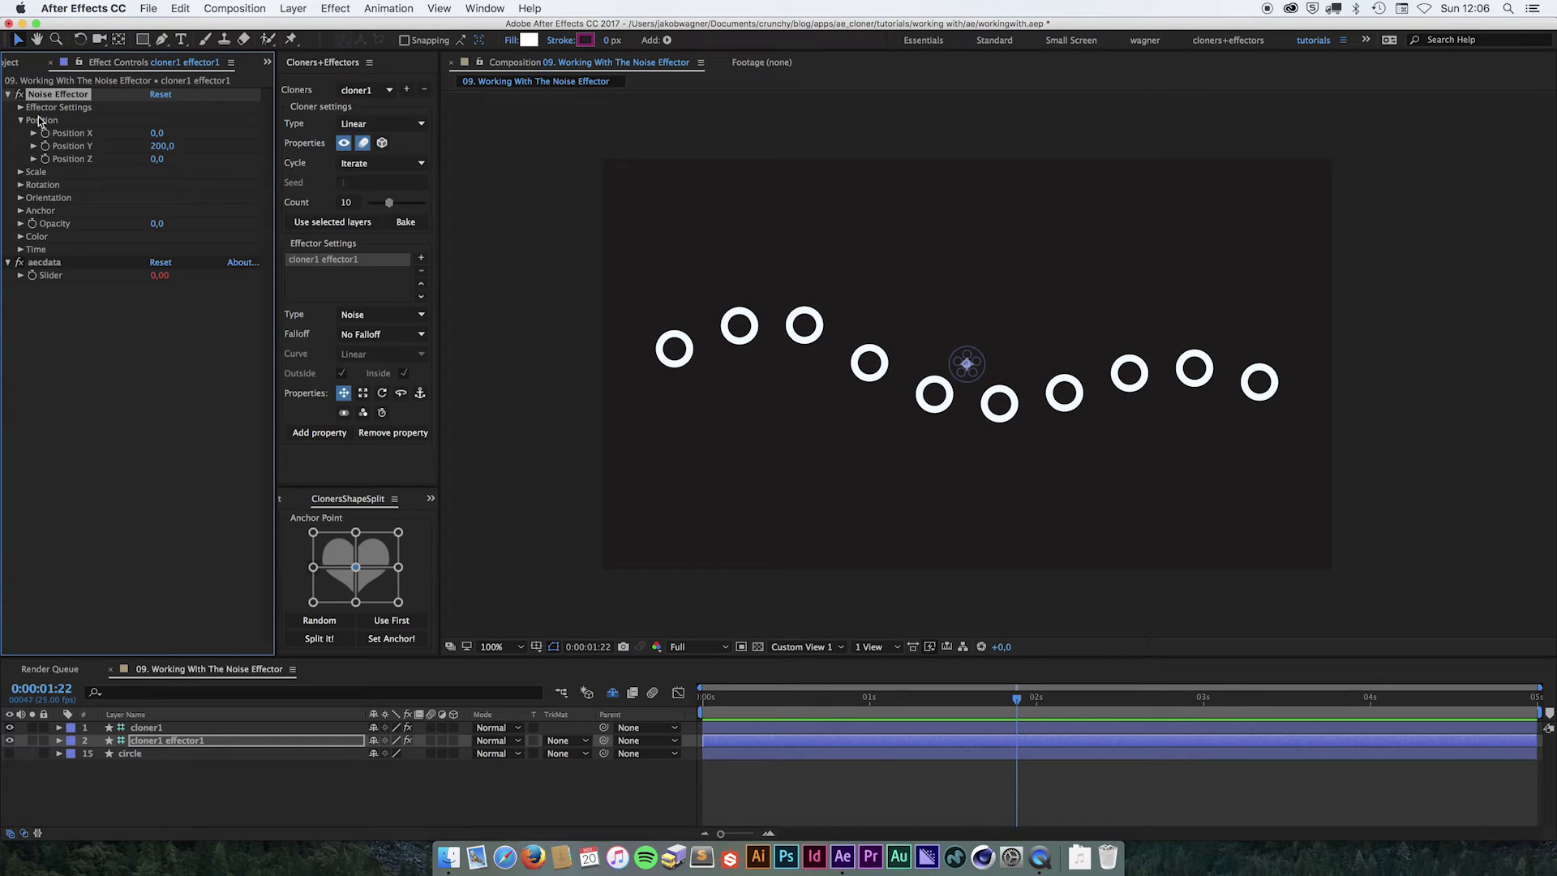
Step: Expand Effector Settings and step the Random Seed up to 102, then back to 100
left_click(21, 108)
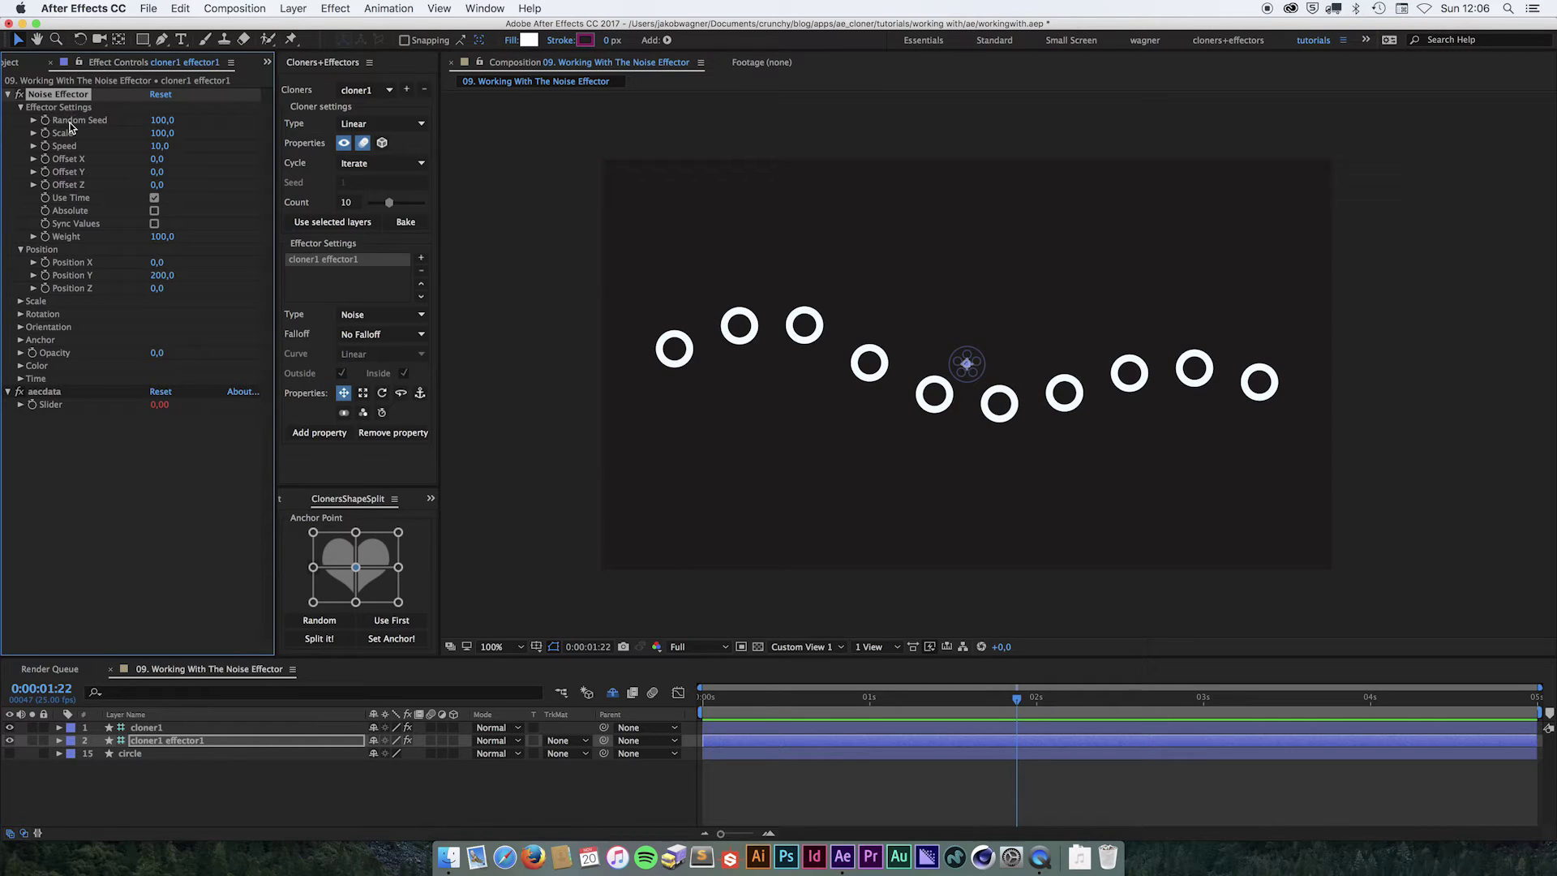
left_click(163, 120)
key("Up")
key("Up")
key("Down")
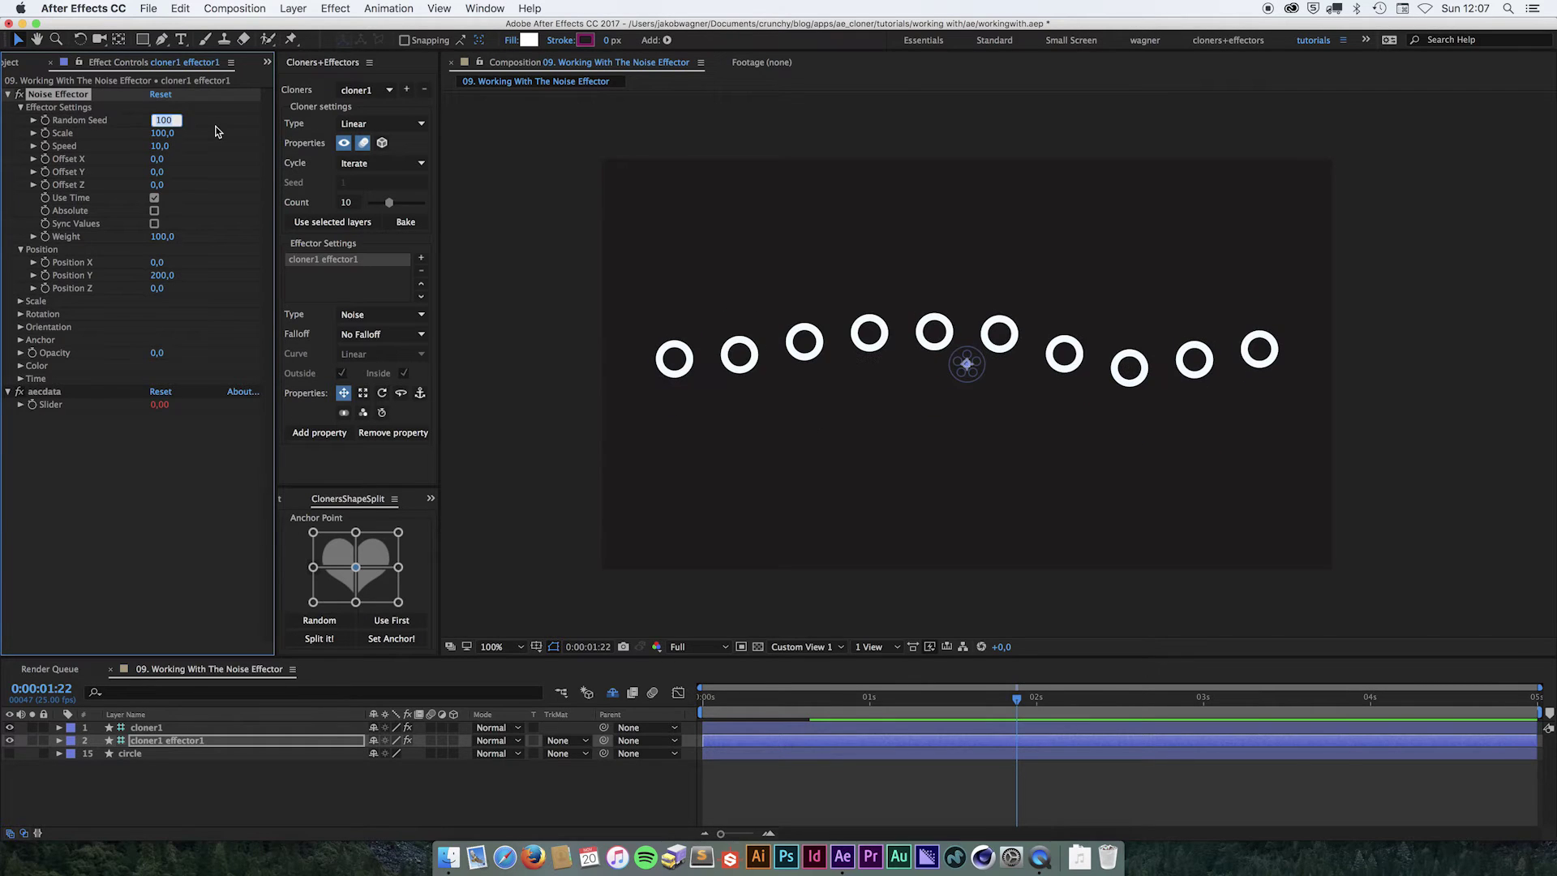
key("Down")
key("Return")
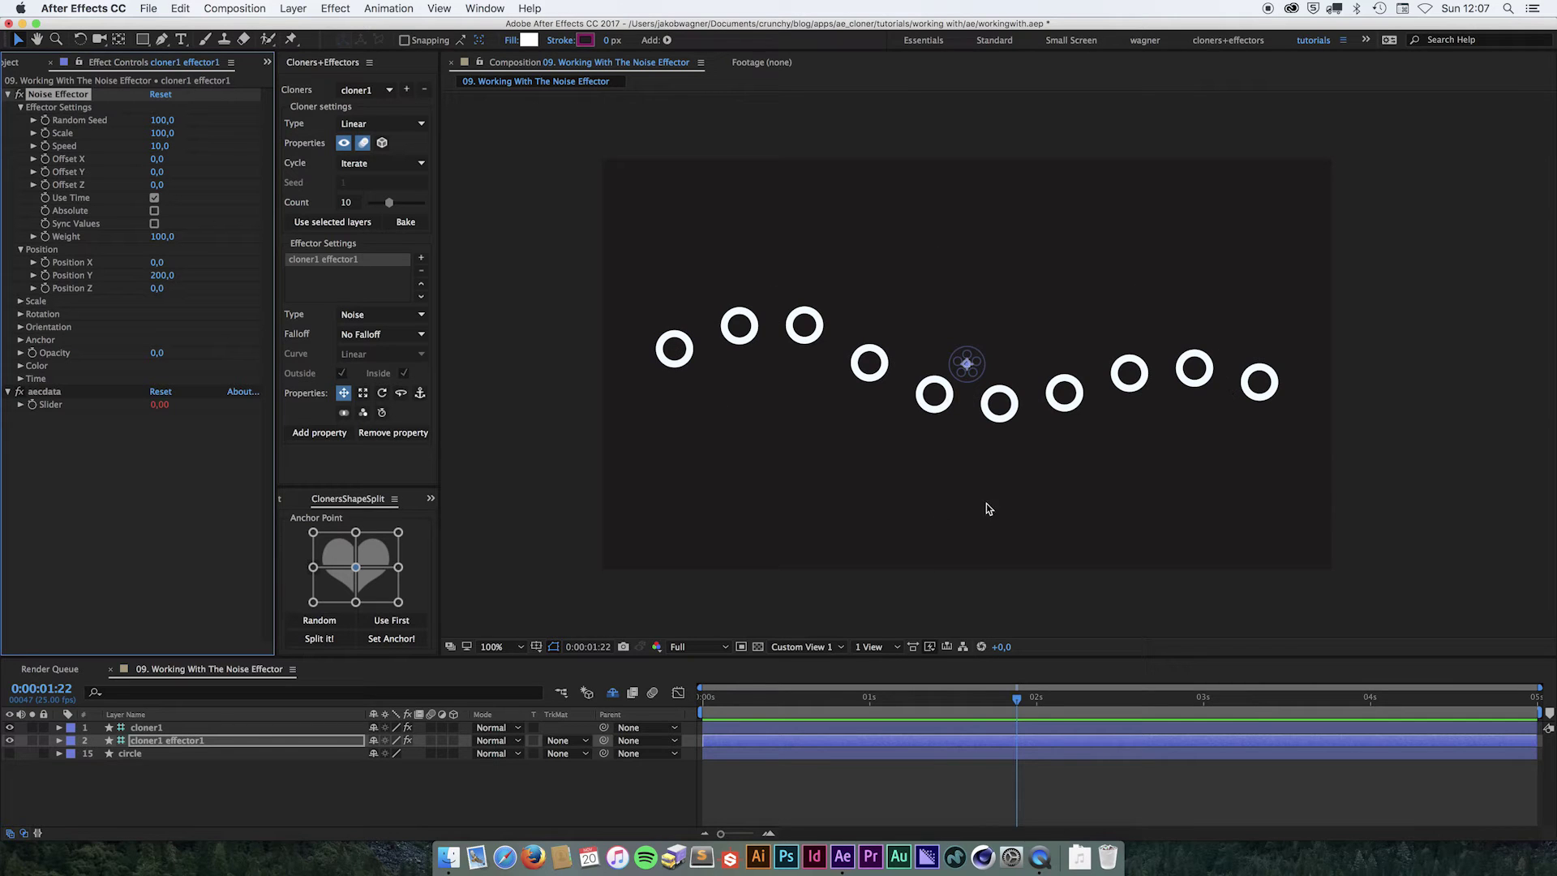
left_click(976, 359)
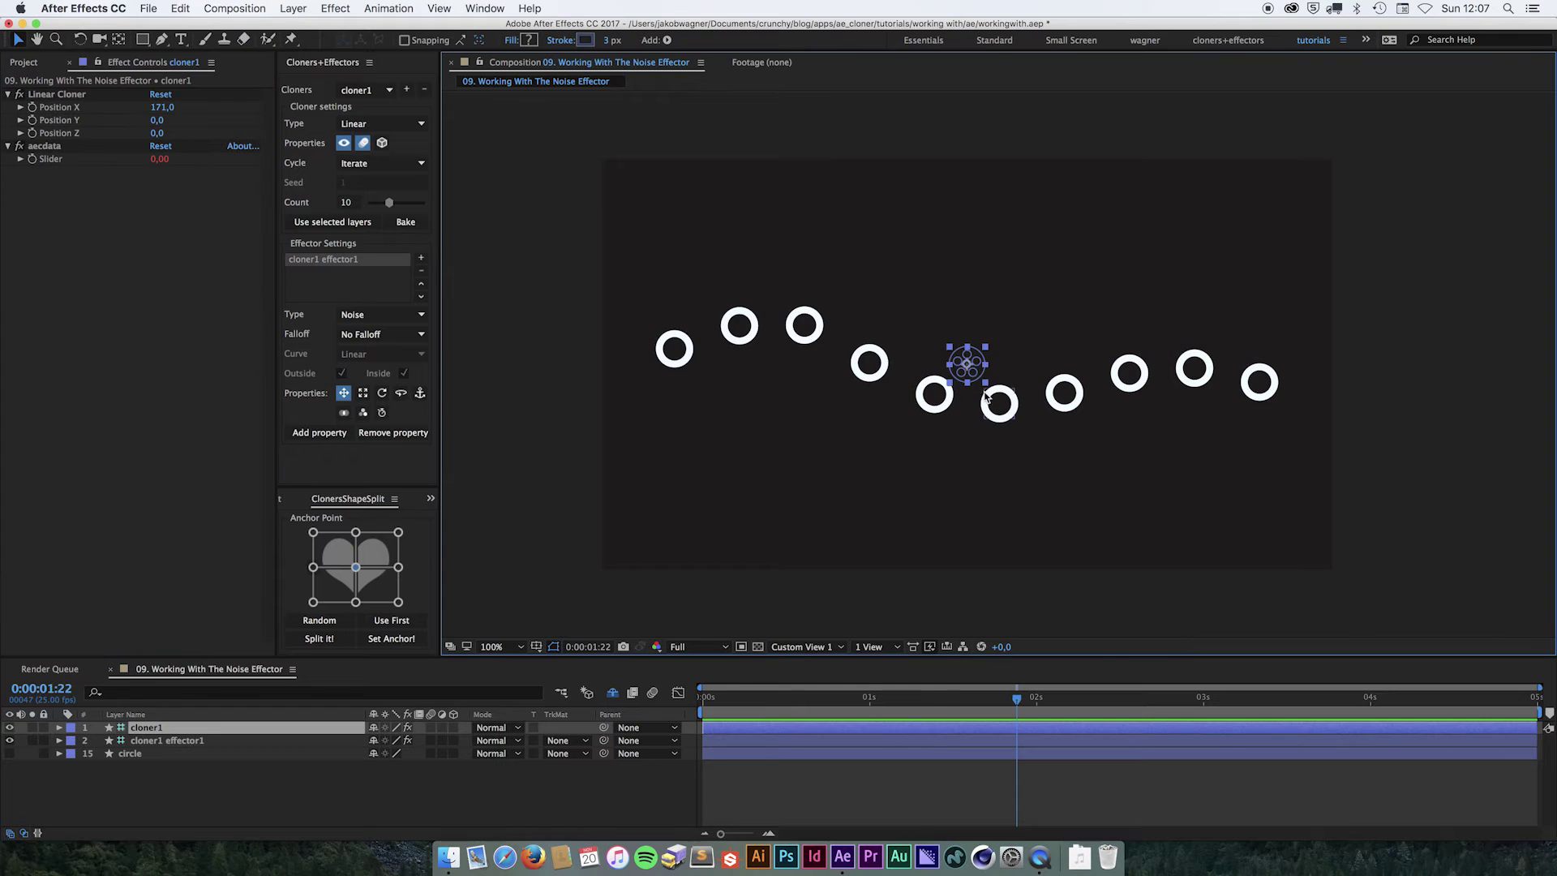
mouse_move(961, 368)
left_mouse_down()
mouse_move(535, 375)
mouse_move(1192, 369)
left_mouse_up()
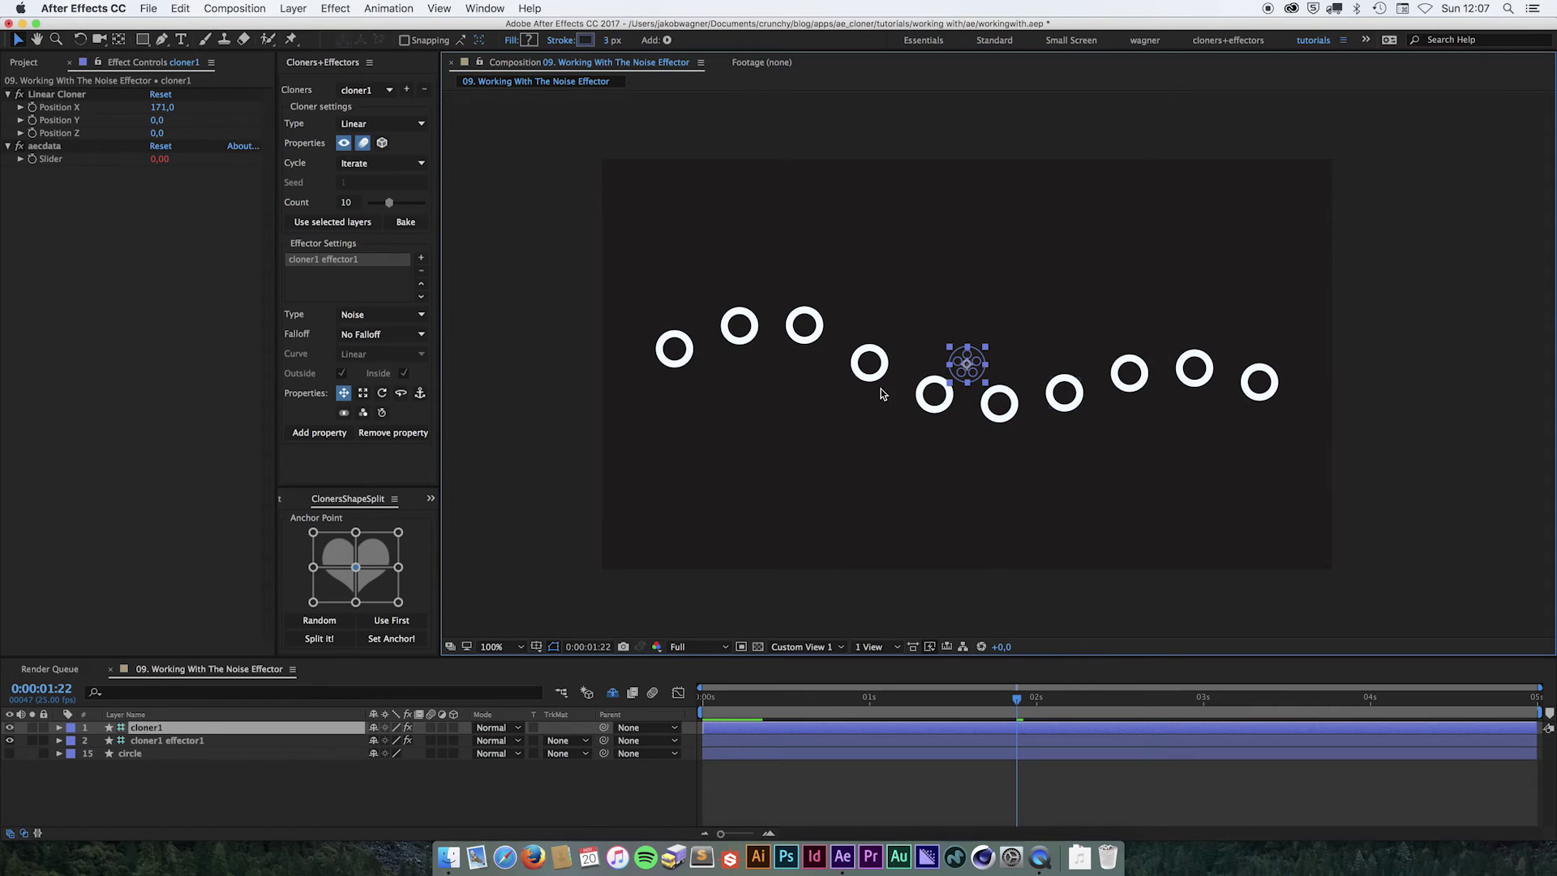
left_click(218, 739)
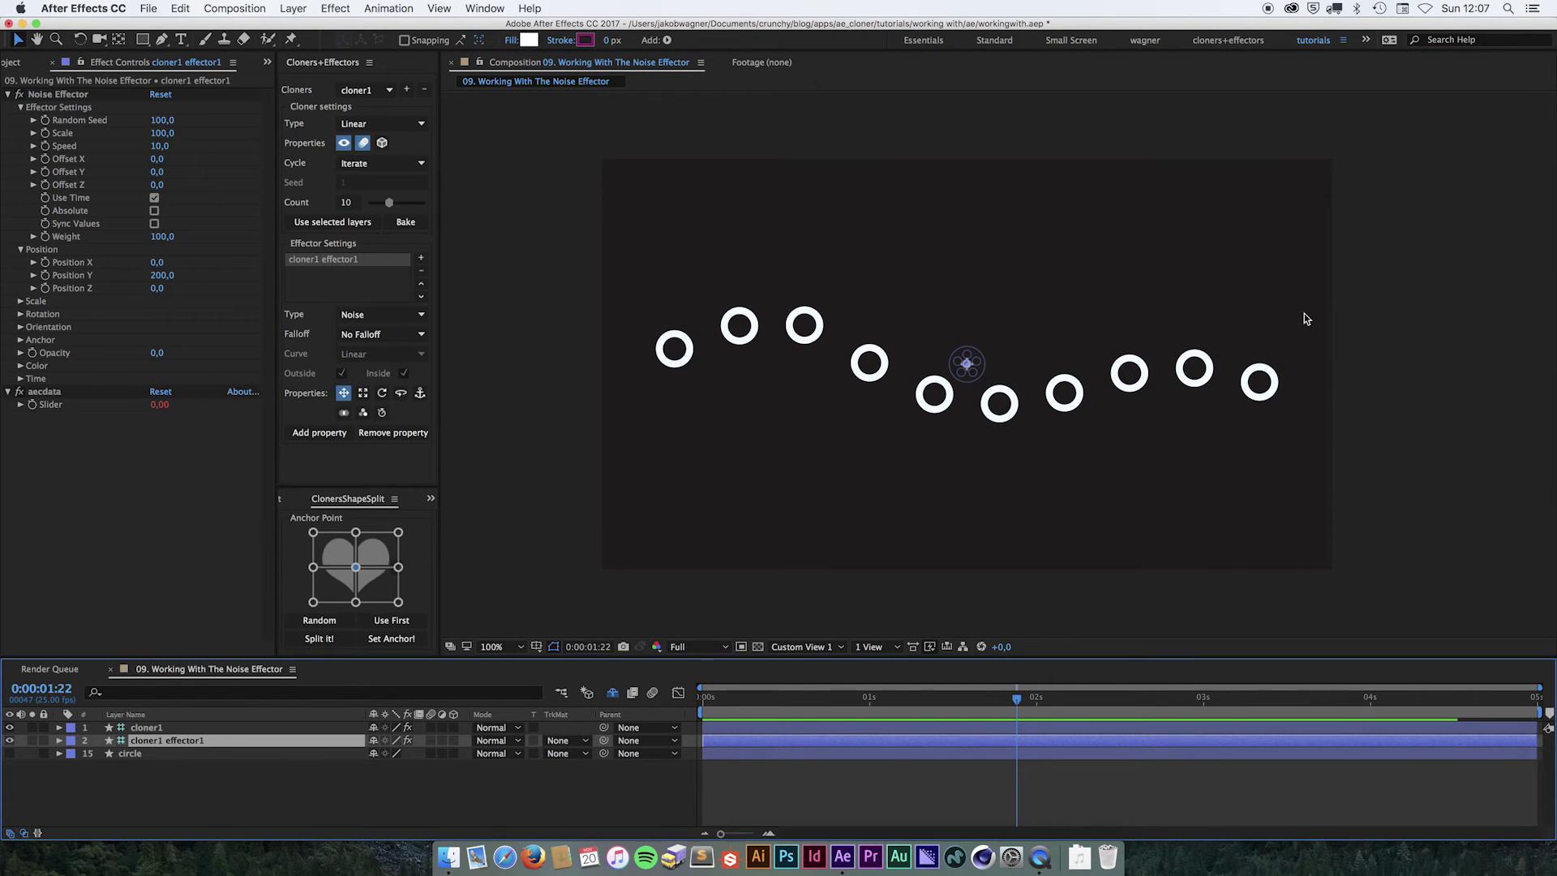
Step: Set the Noise Effector Scale to 50 and preview the rings
left_click(162, 133)
type("50")
key("Return")
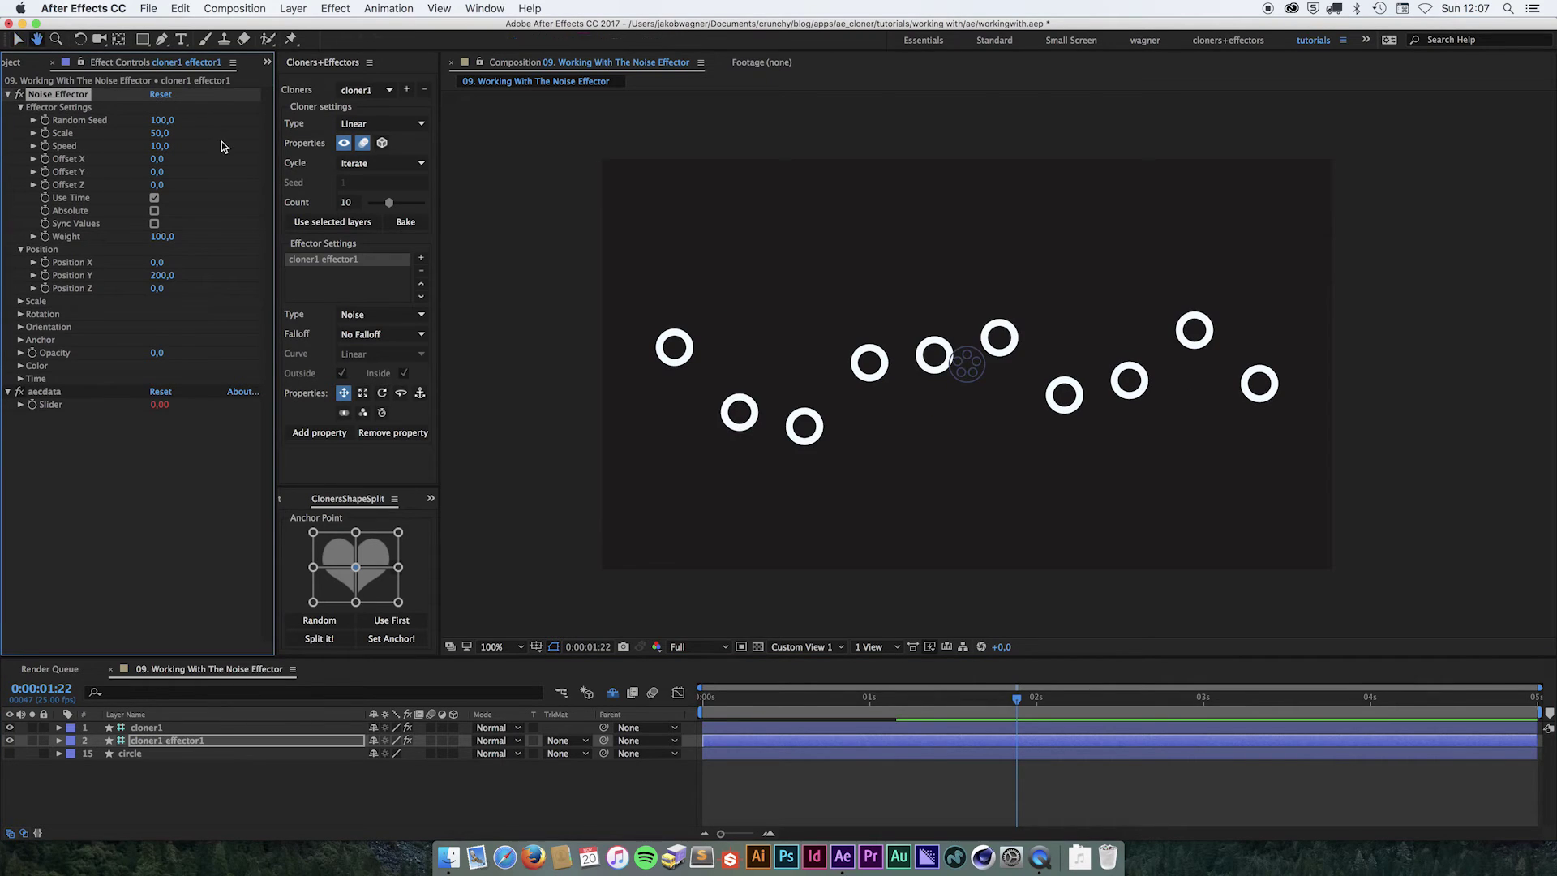
key("space")
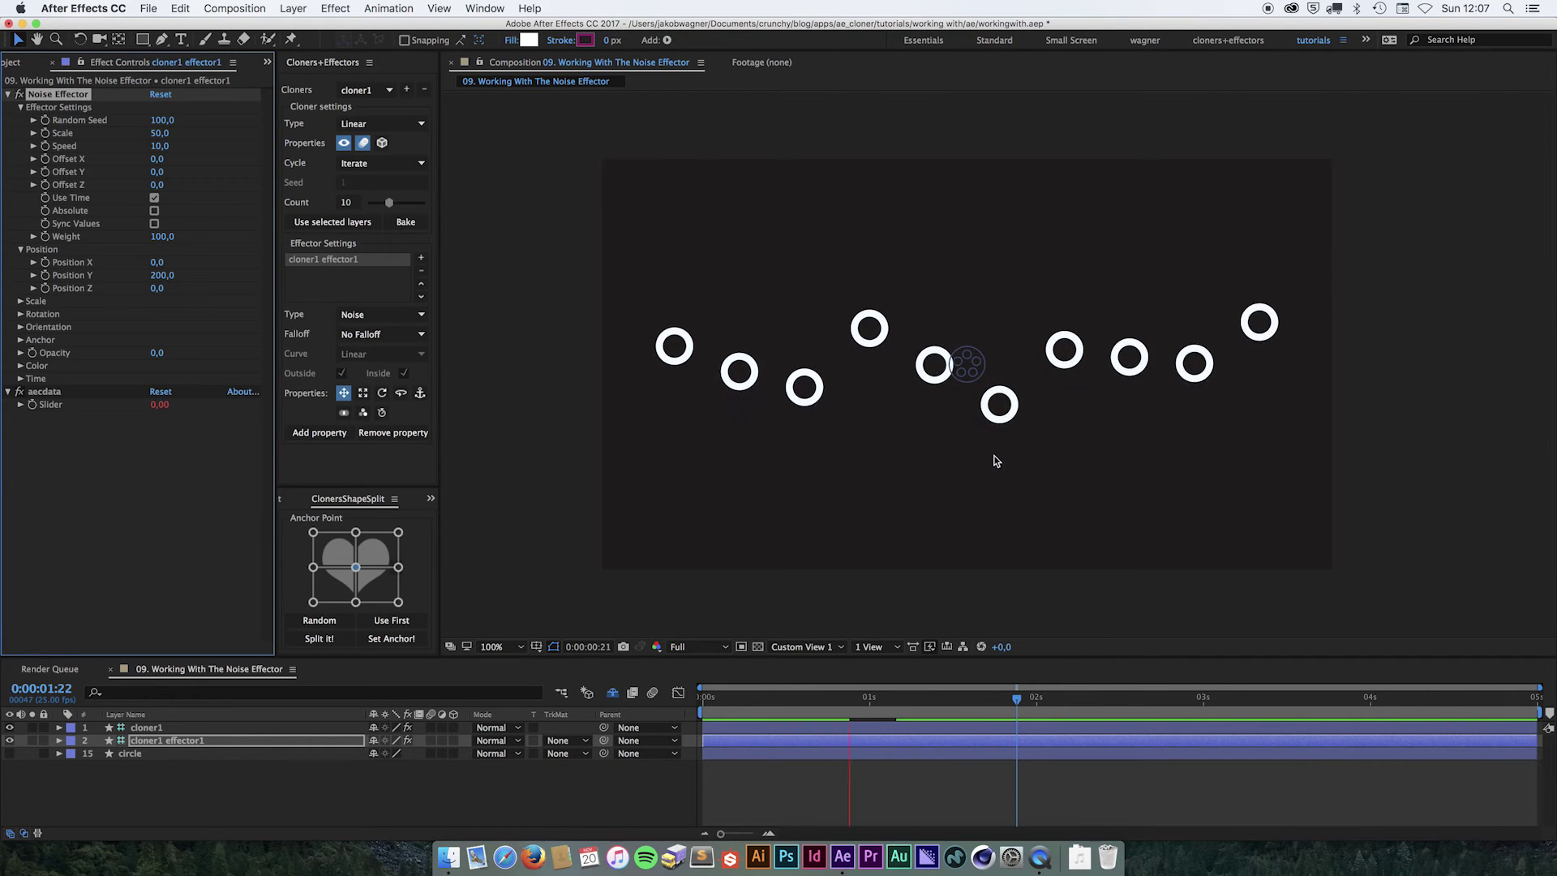
Step: Try a Noise Scale of 200, then settle it at 100
left_click(167, 133)
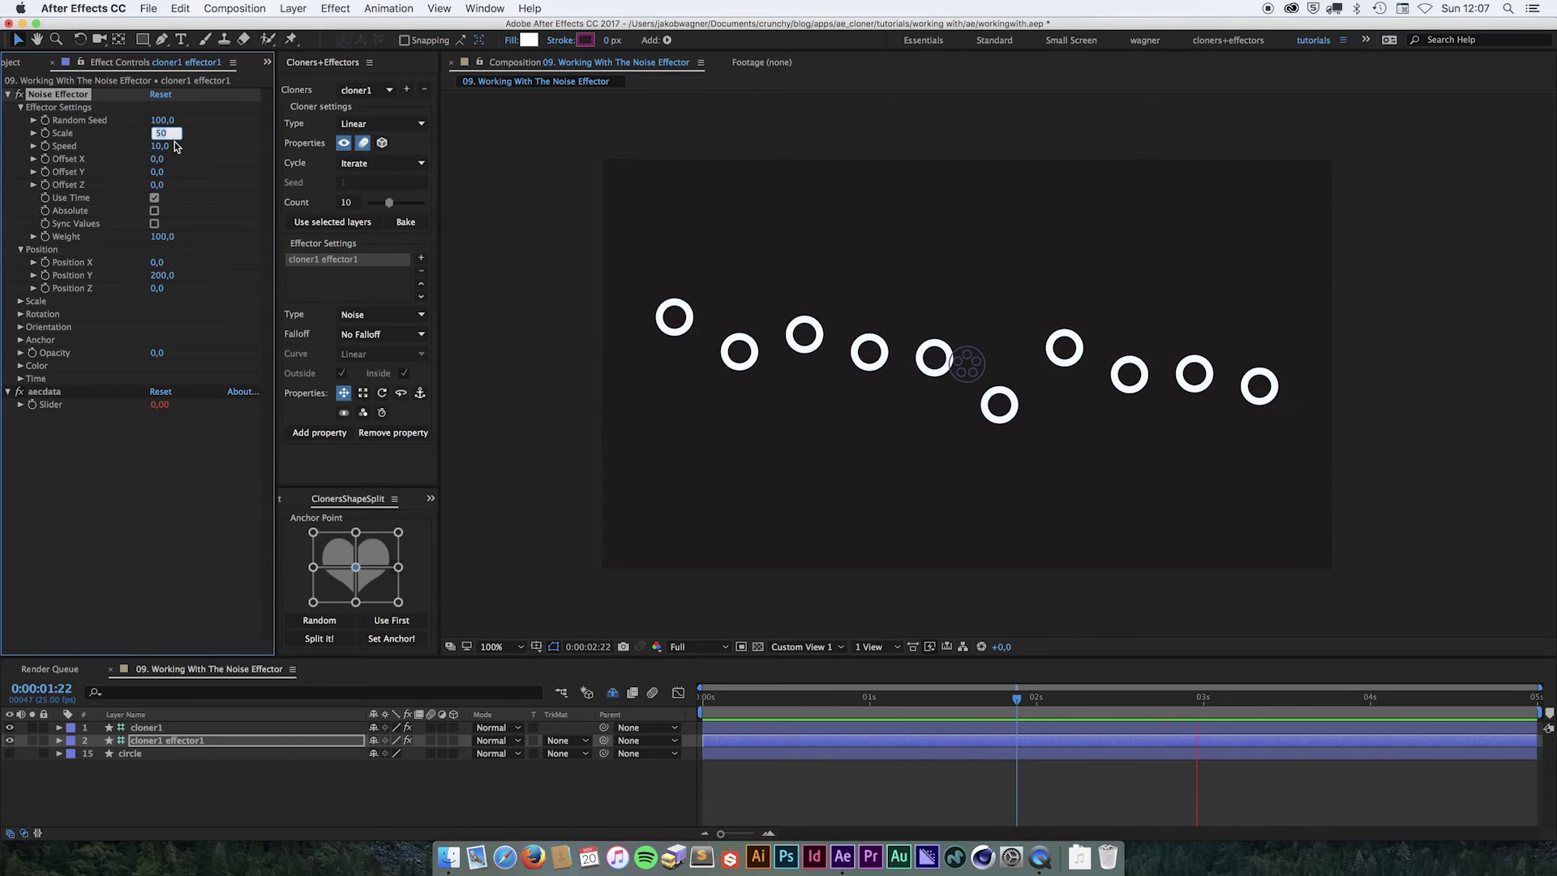
type("200")
key("Return")
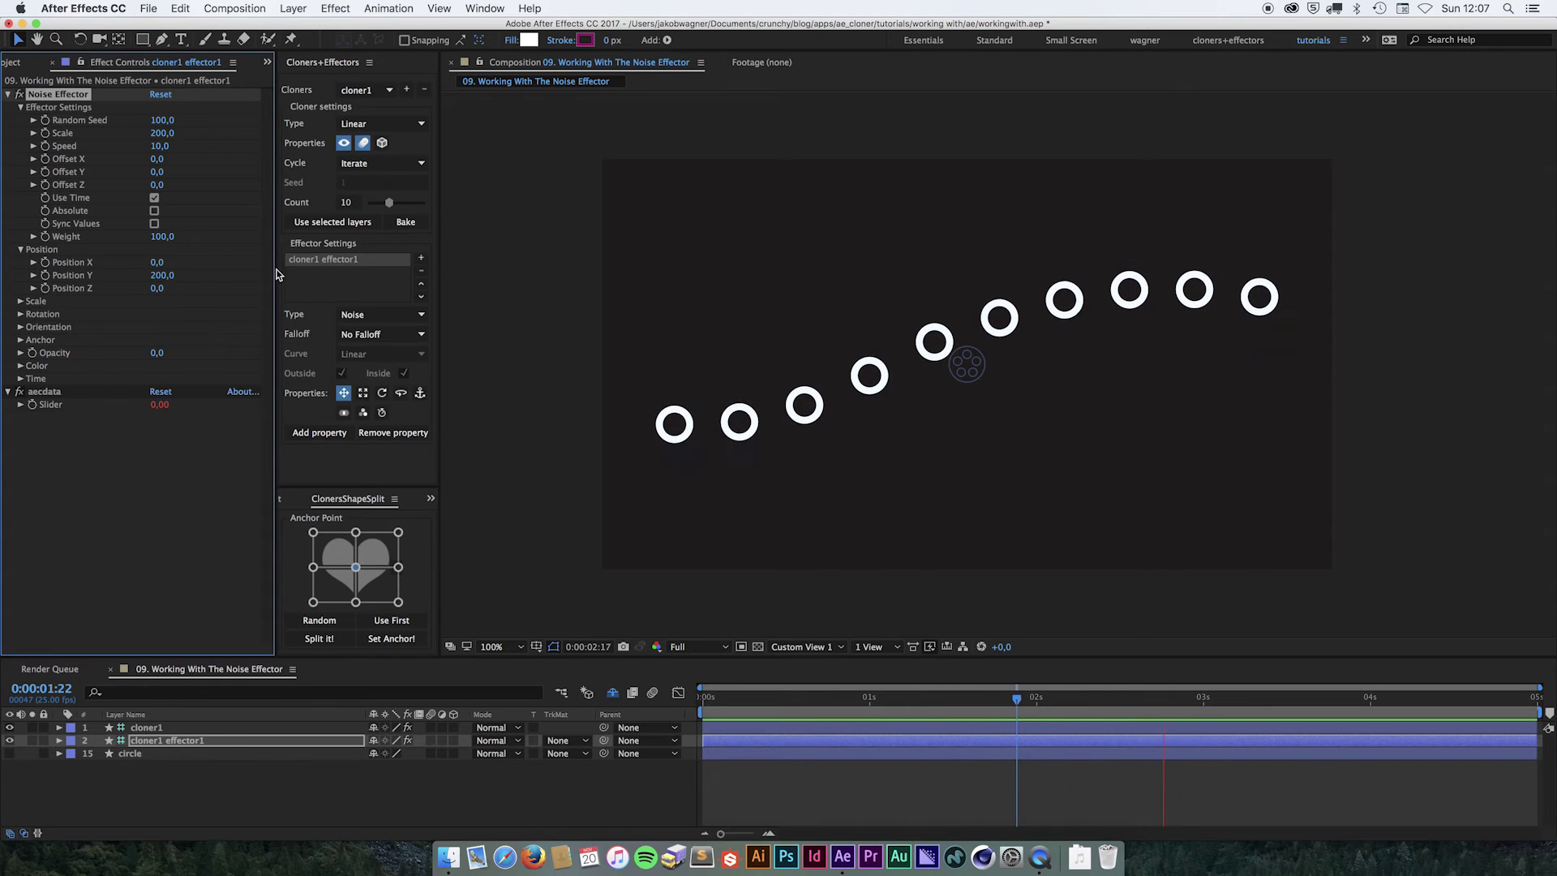
left_click(161, 133)
type("100")
key("Return")
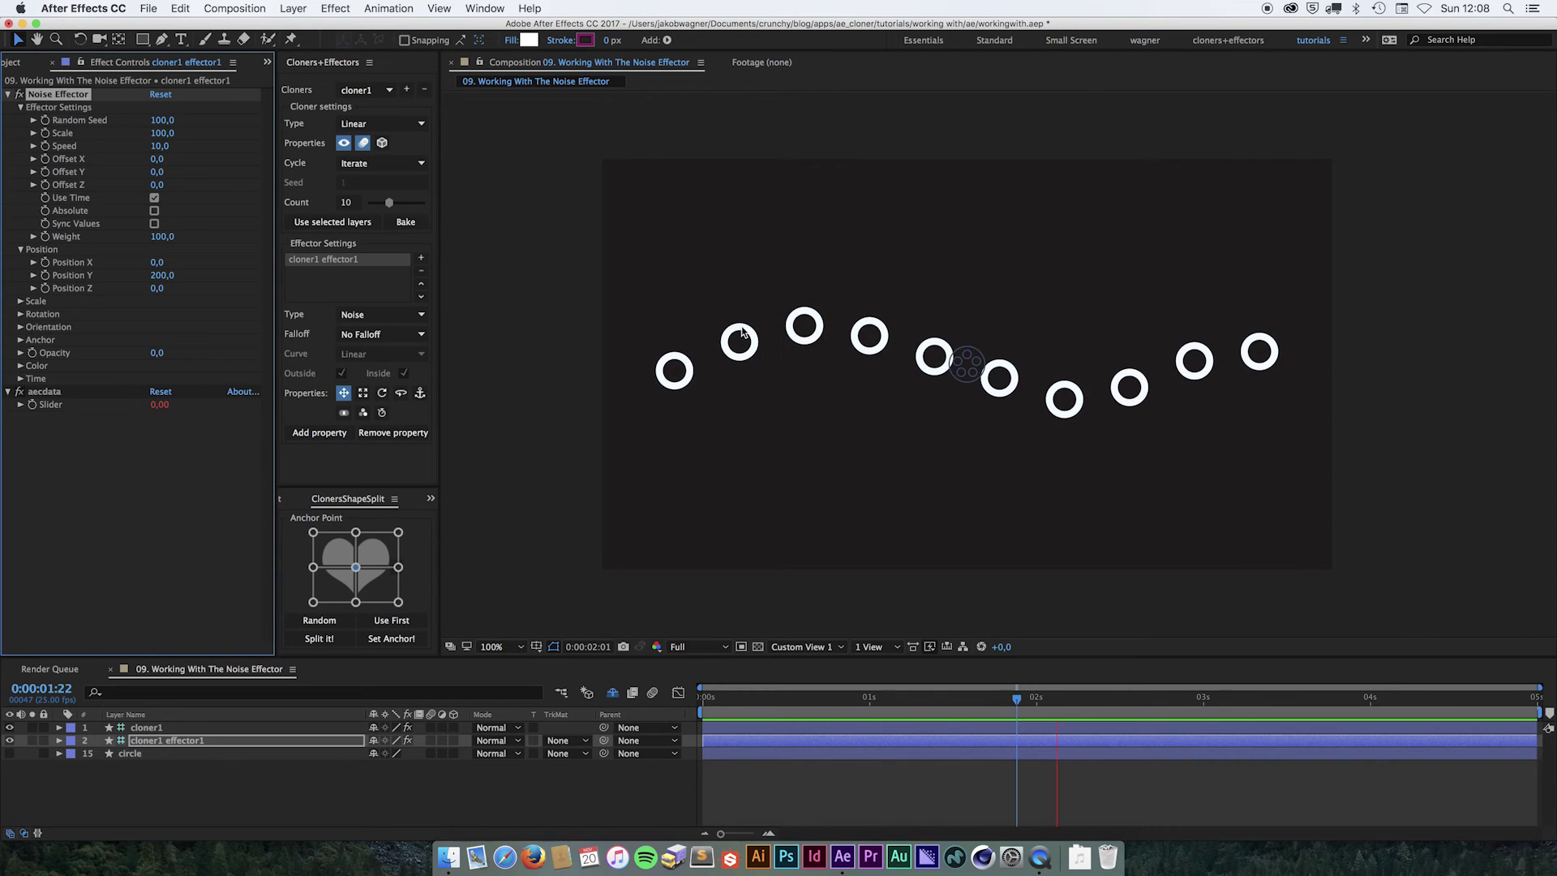
Step: Try Noise Speeds of 5 and 20, undo back to 5, then keep Speed at 10
left_click(160, 146)
type("5")
key("Return")
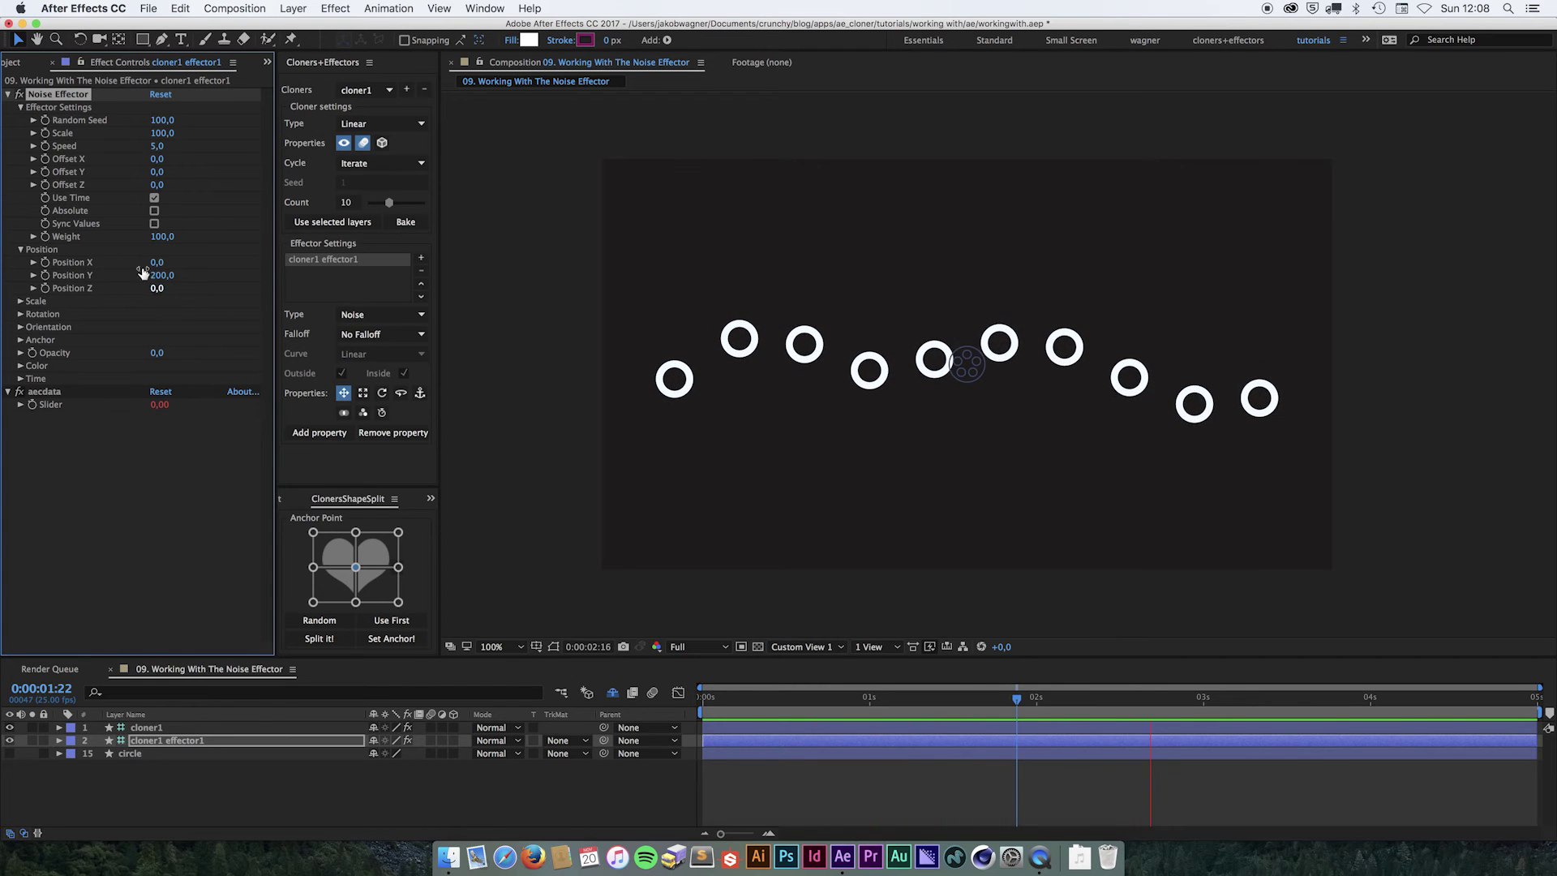
left_click(163, 146)
type("20")
key("Return")
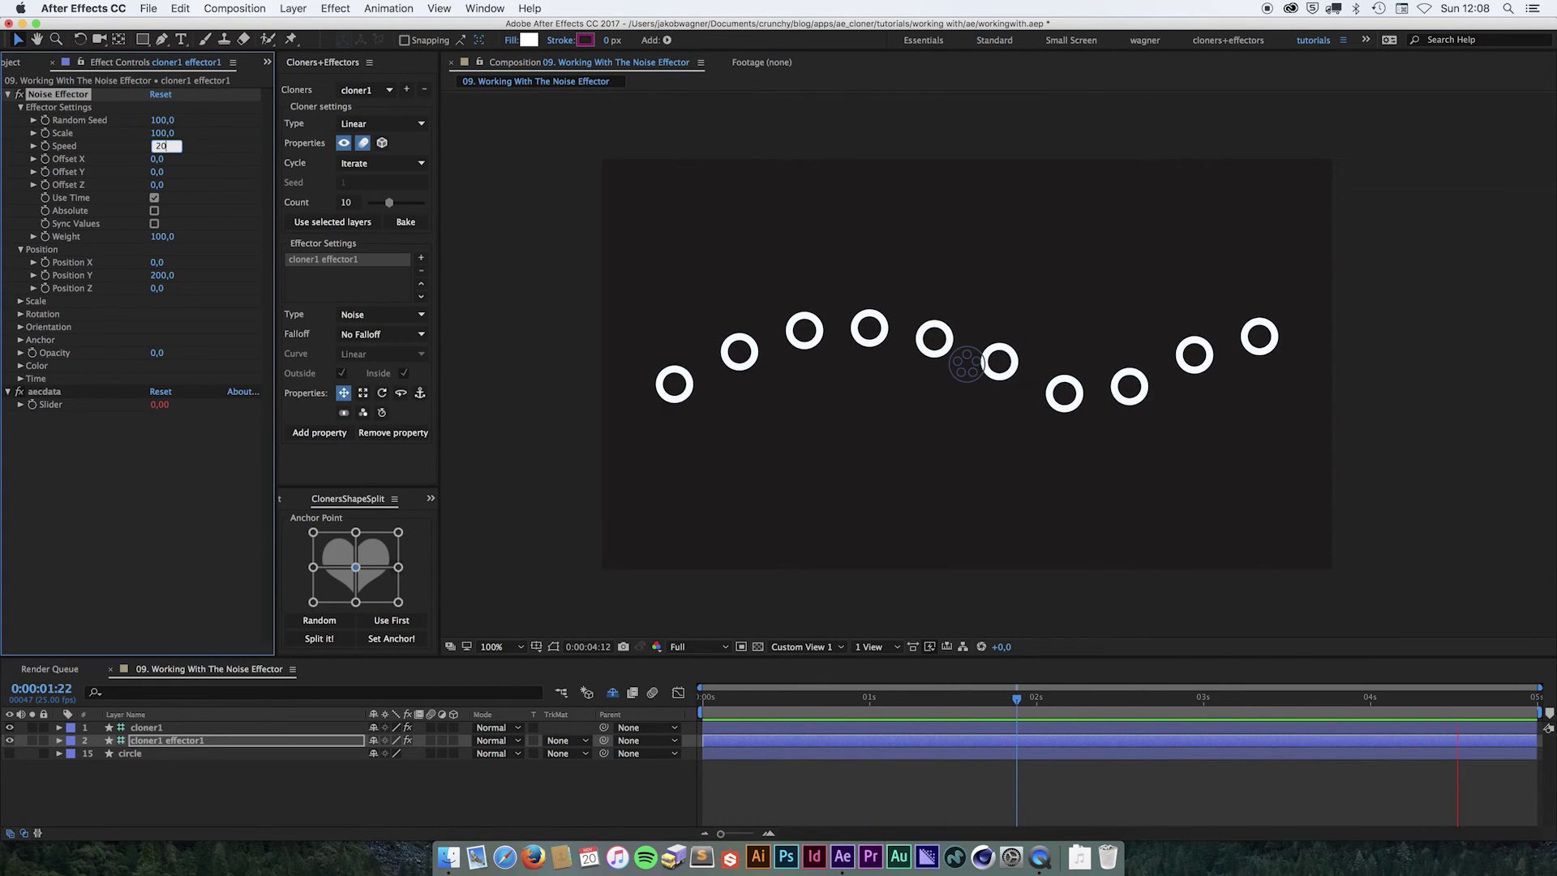
key("super+z")
type("10")
key("Return")
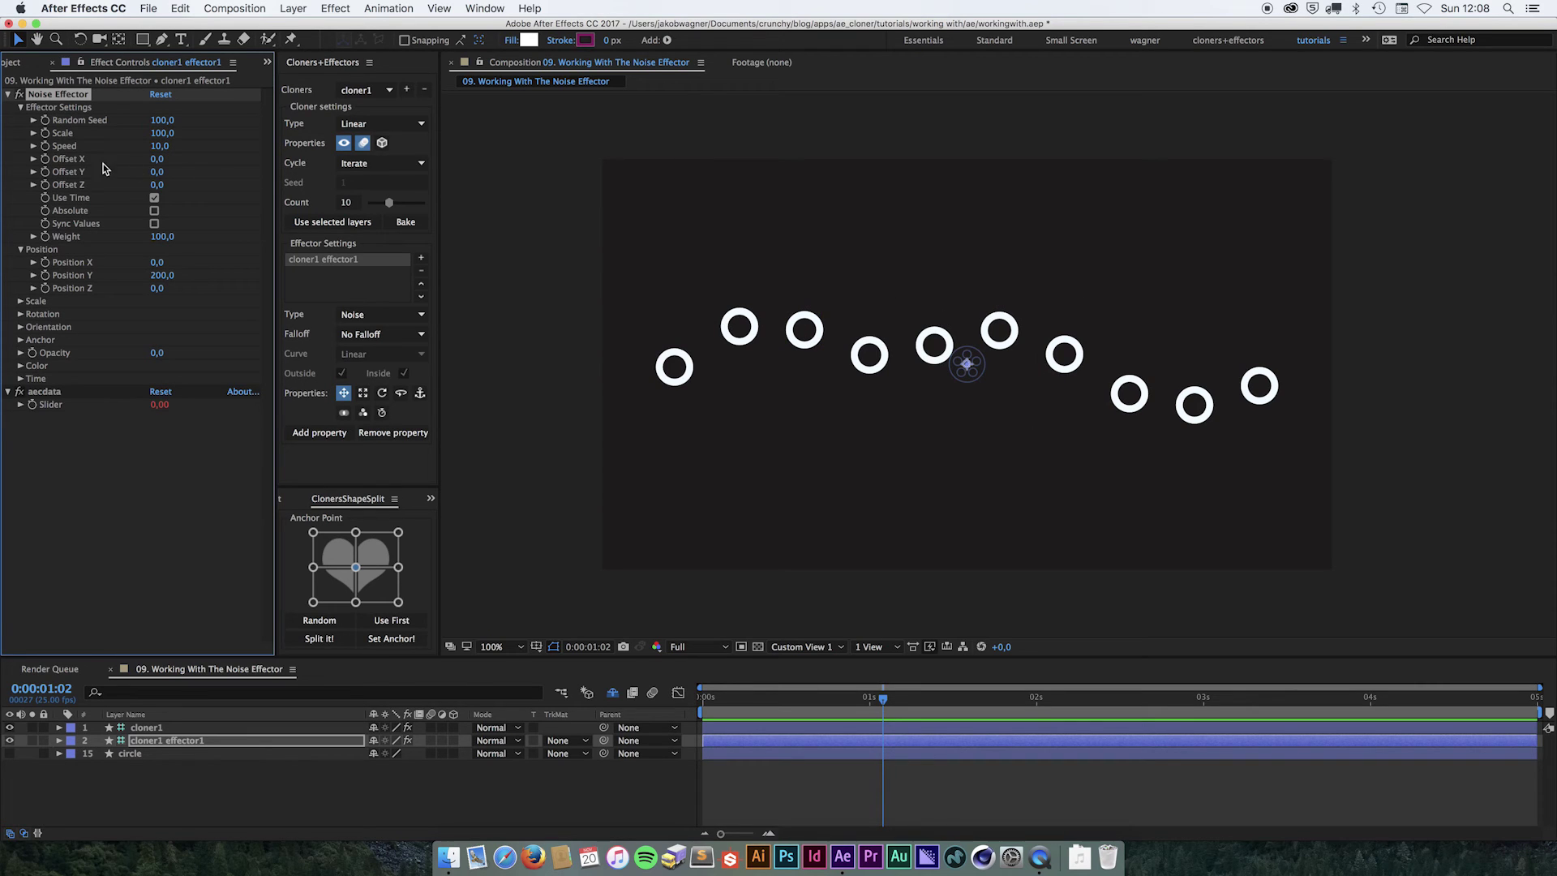
mouse_move(156, 159)
left_mouse_down()
mouse_move(223, 155)
mouse_move(183, 158)
left_mouse_up()
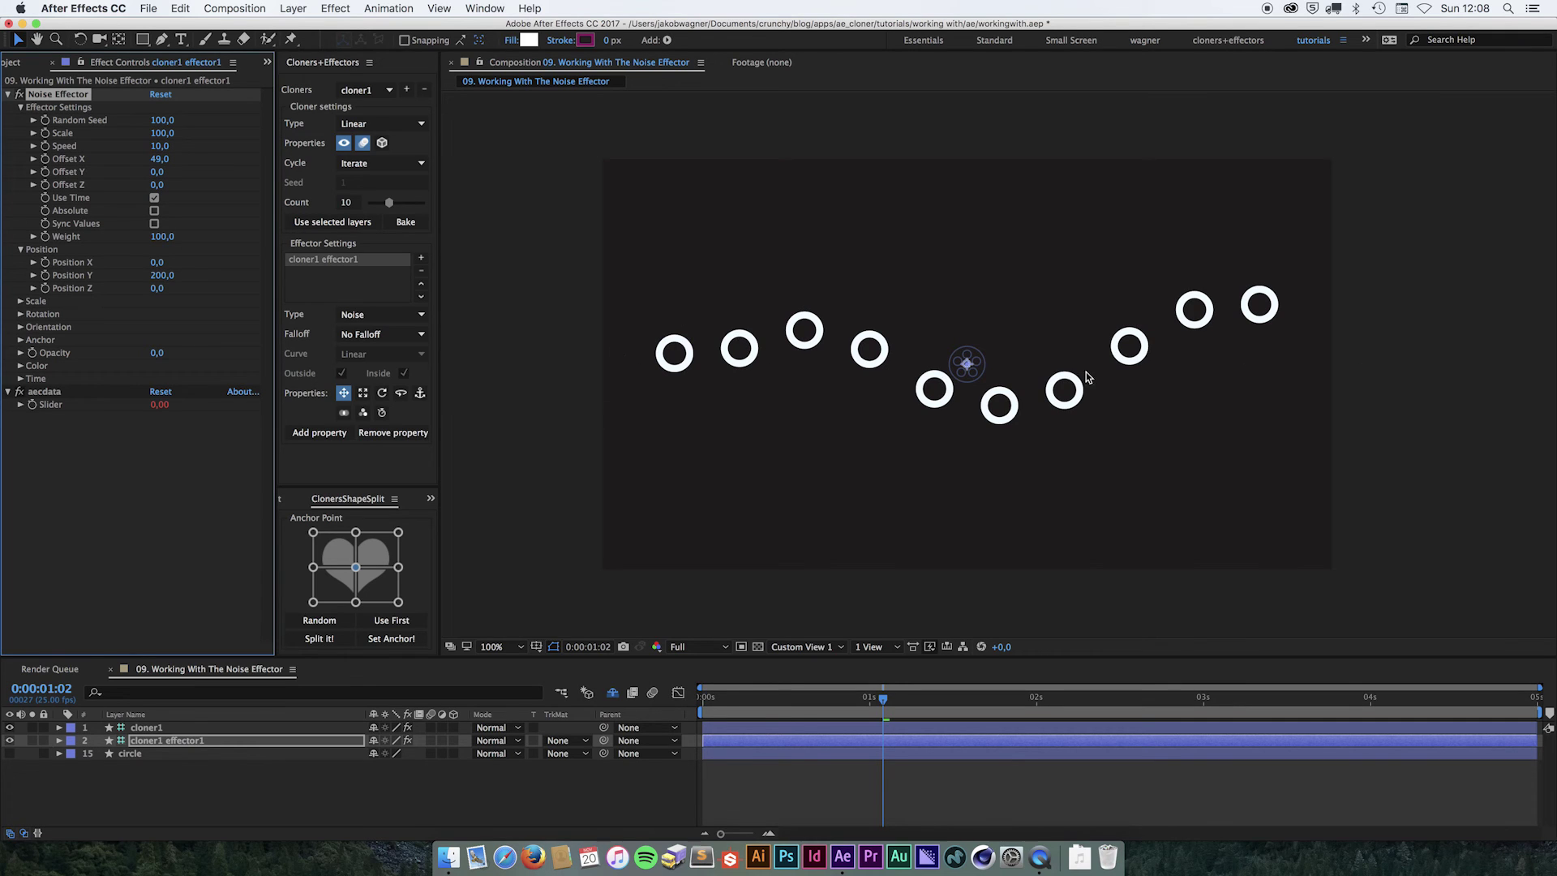
mouse_move(162, 159)
left_mouse_down()
mouse_move(104, 167)
mouse_move(166, 159)
left_mouse_up()
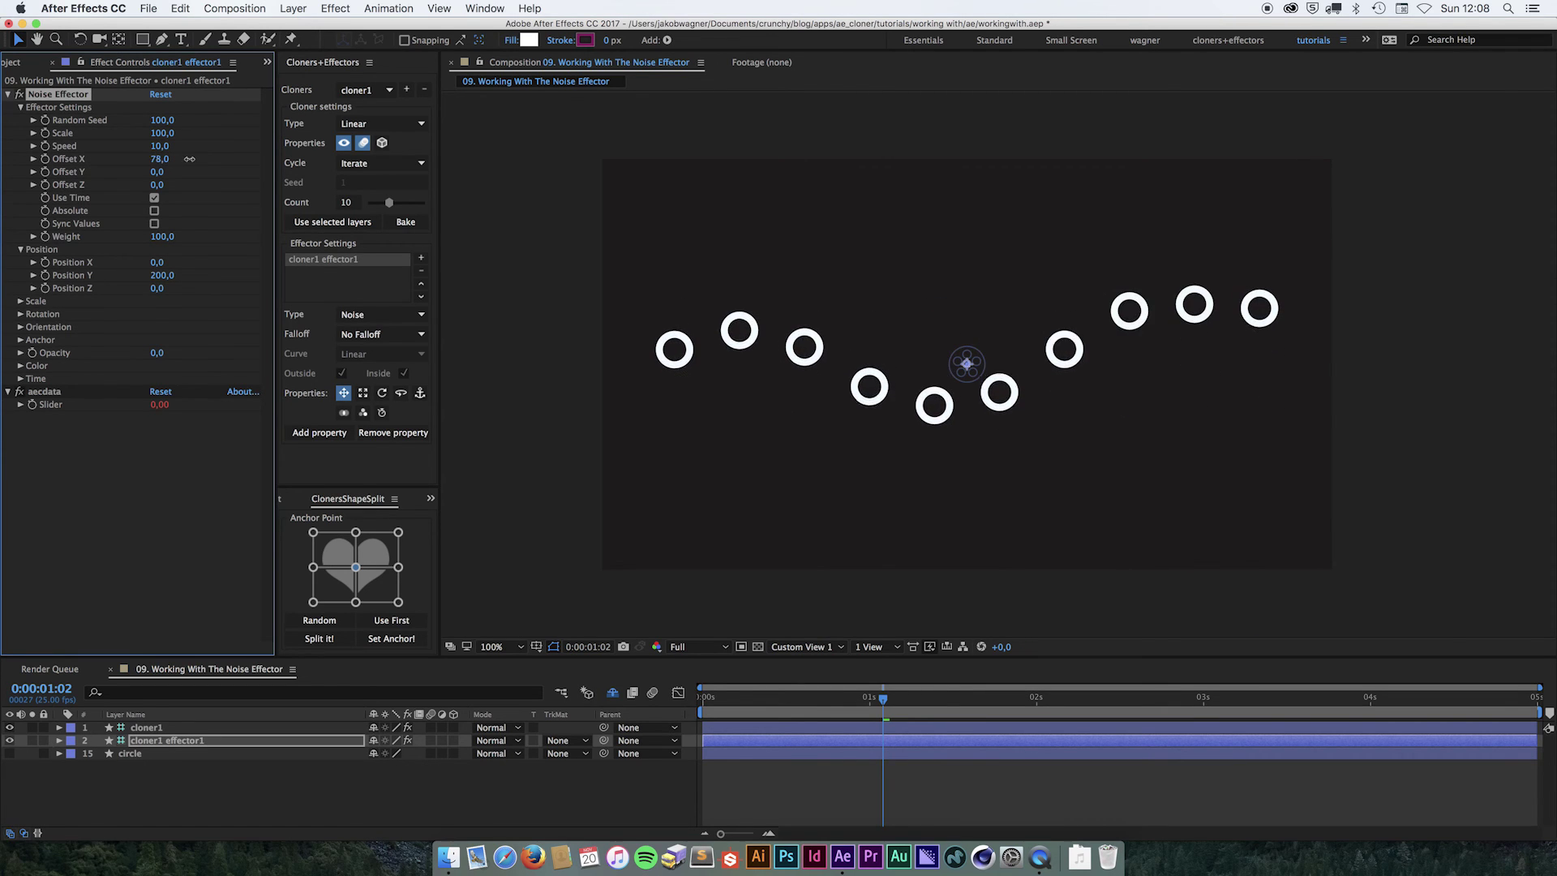
left_click_drag(166, 160, 197, 160)
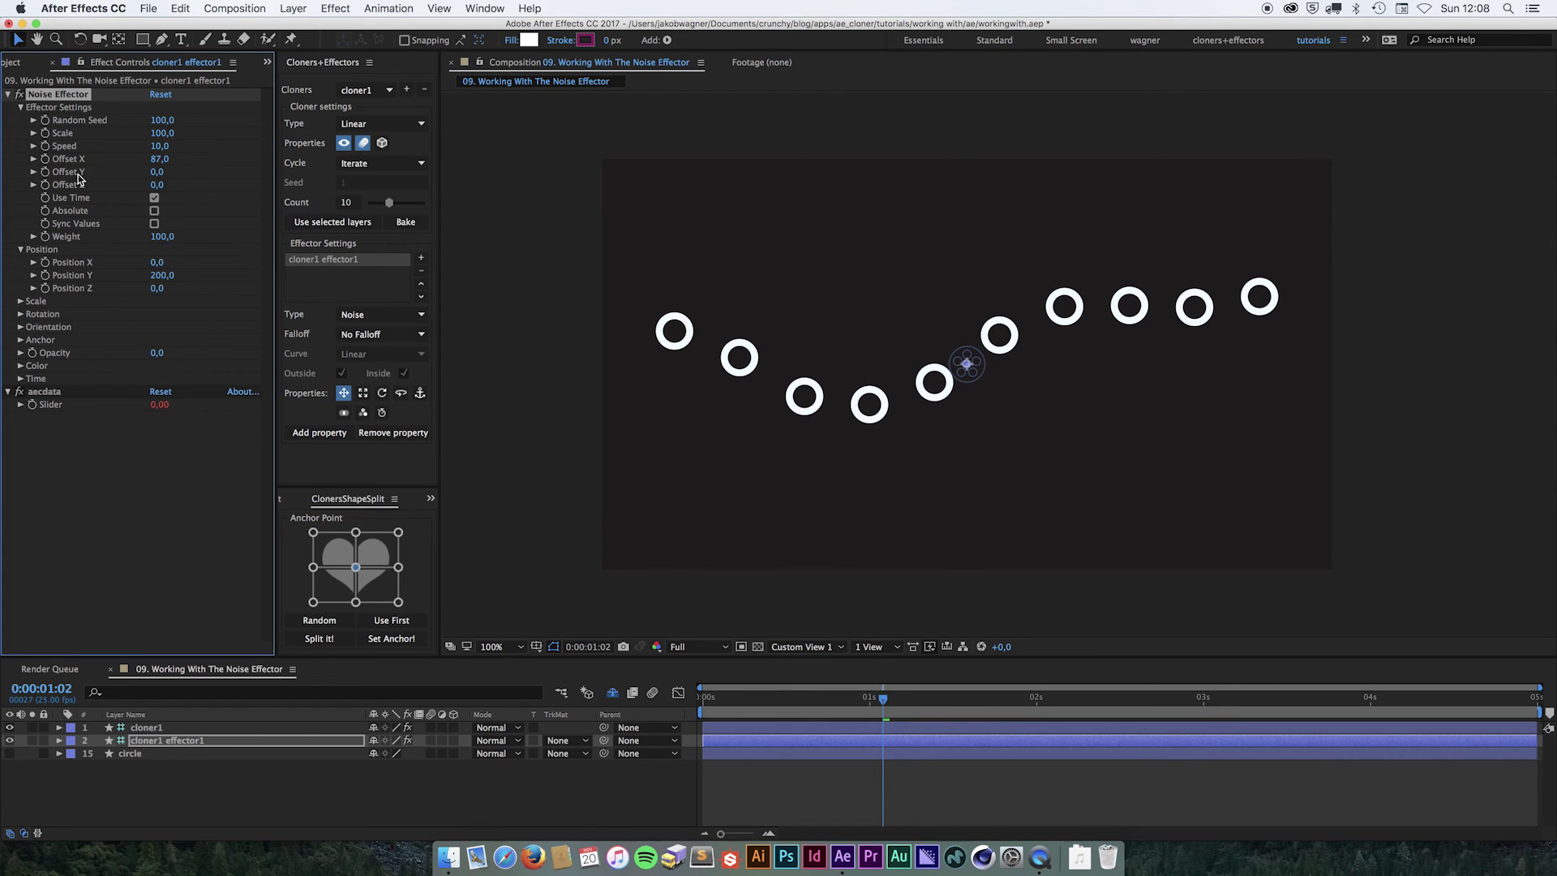
left_click(165, 161)
type("0")
key("Return")
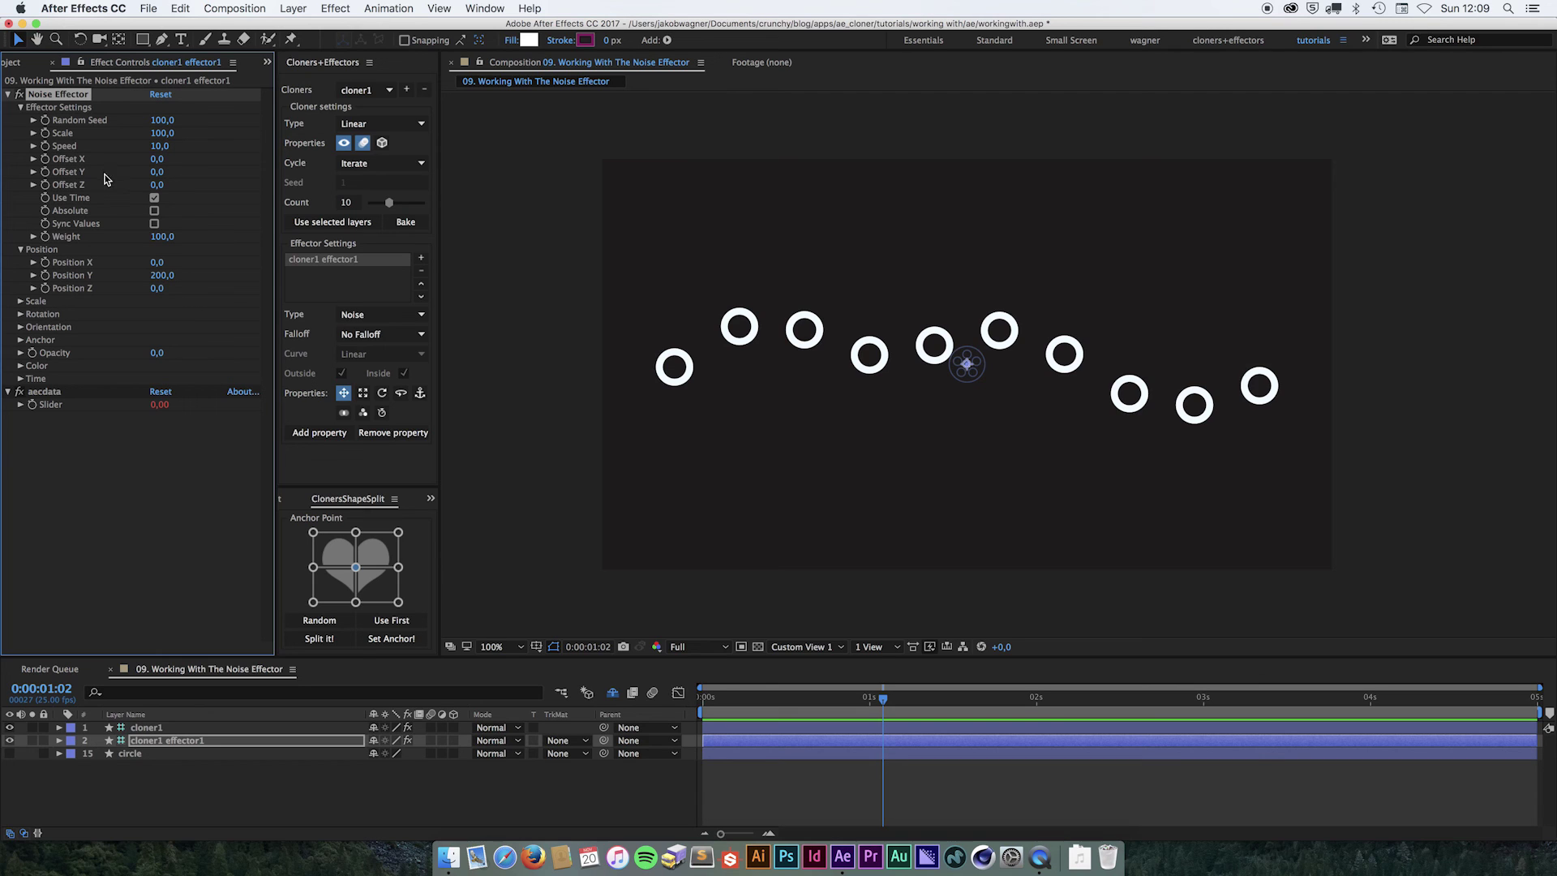
Step: Uncheck Use Time and preview to confirm the ring wave stays fixed
left_click(155, 198)
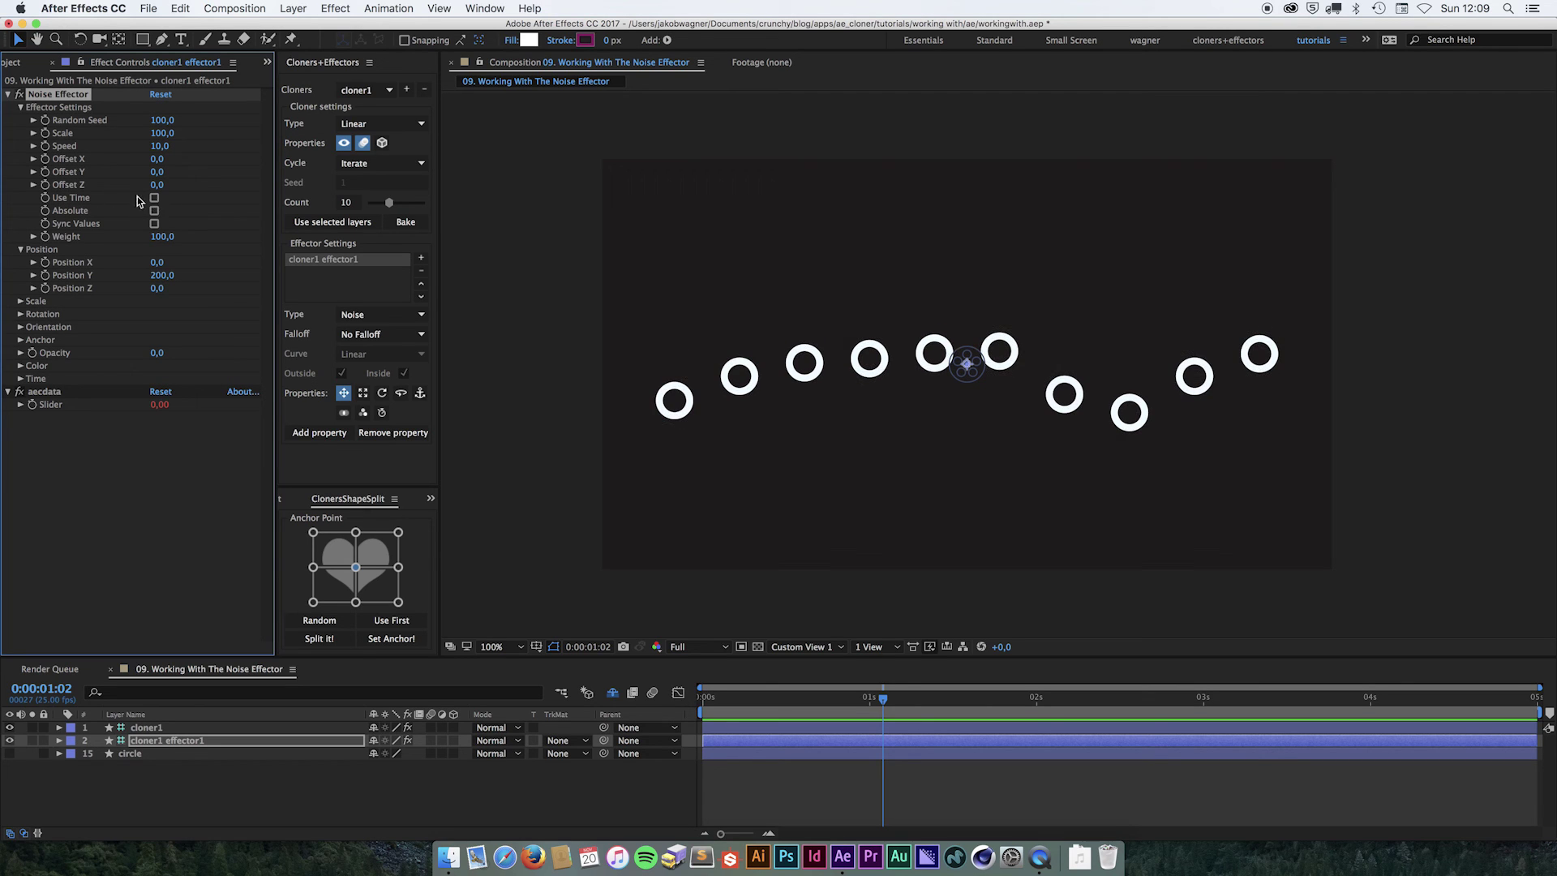
key("space")
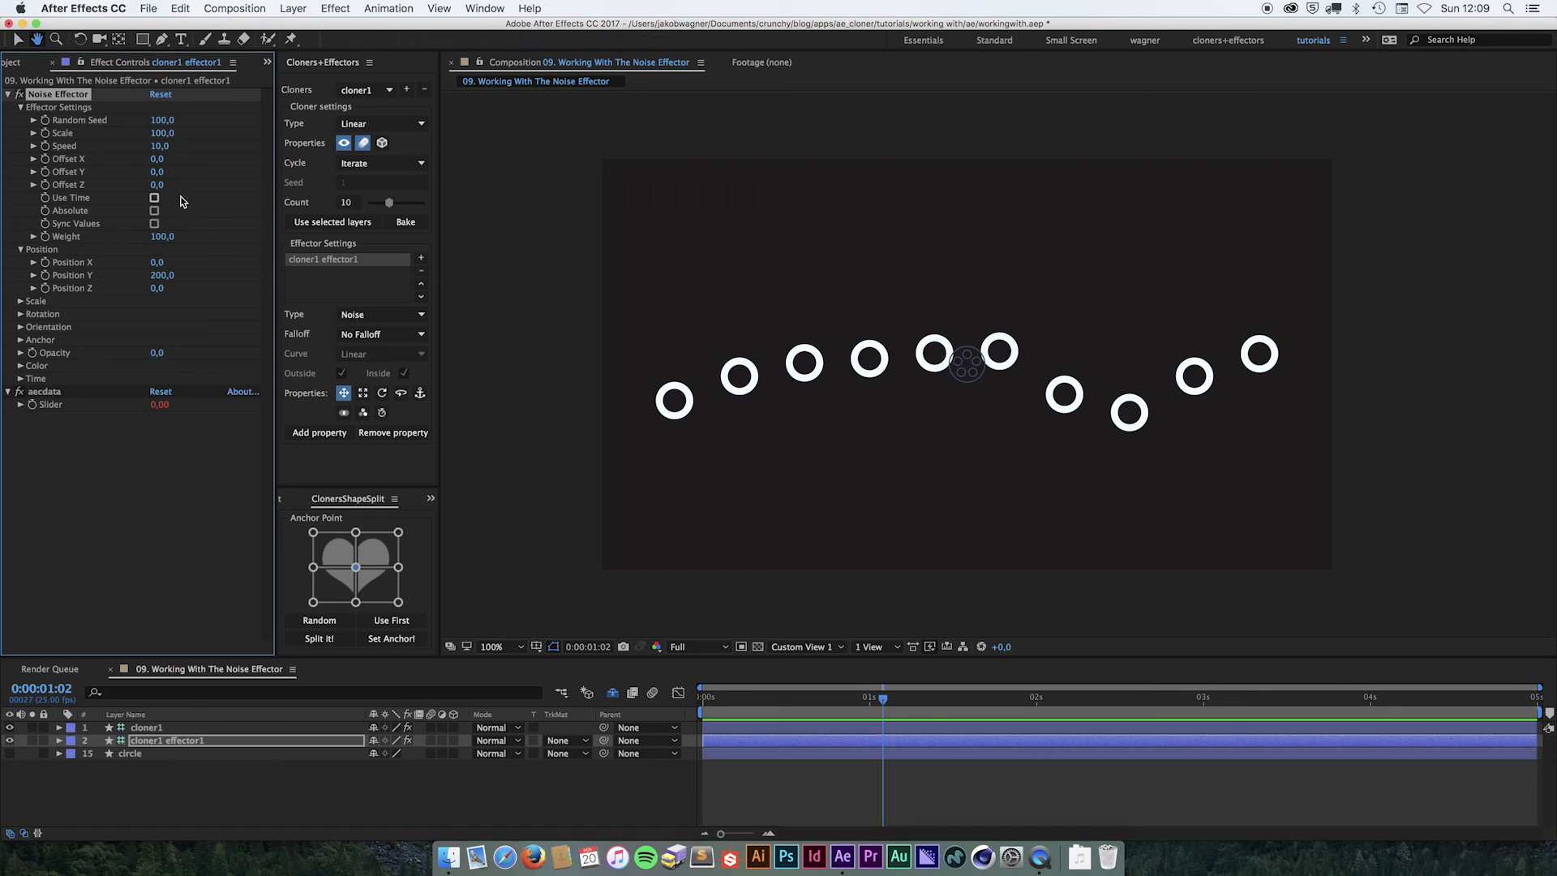
key("space")
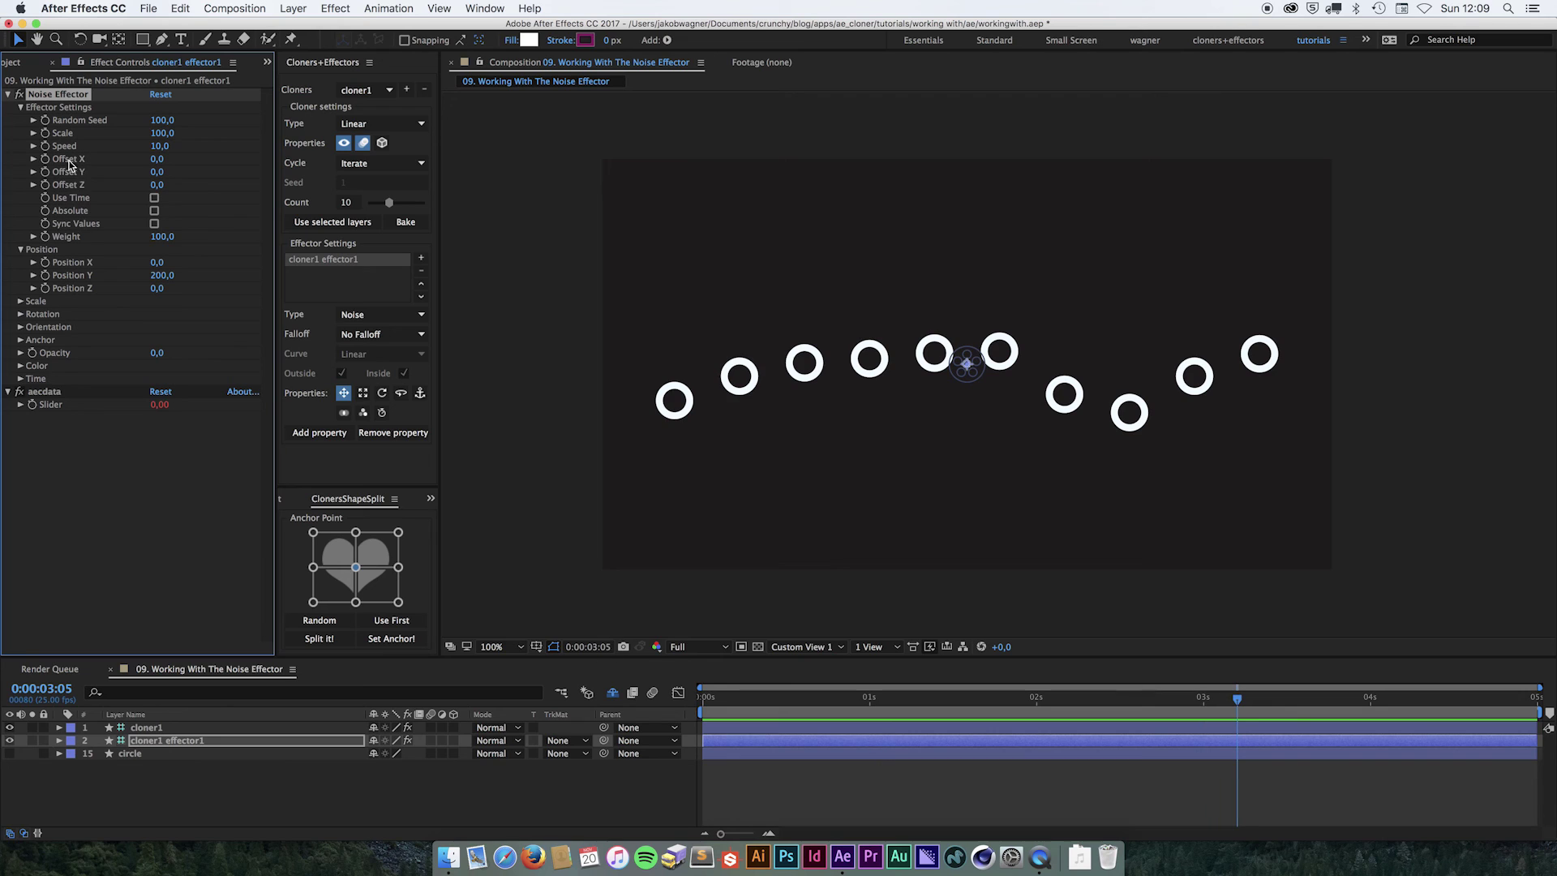